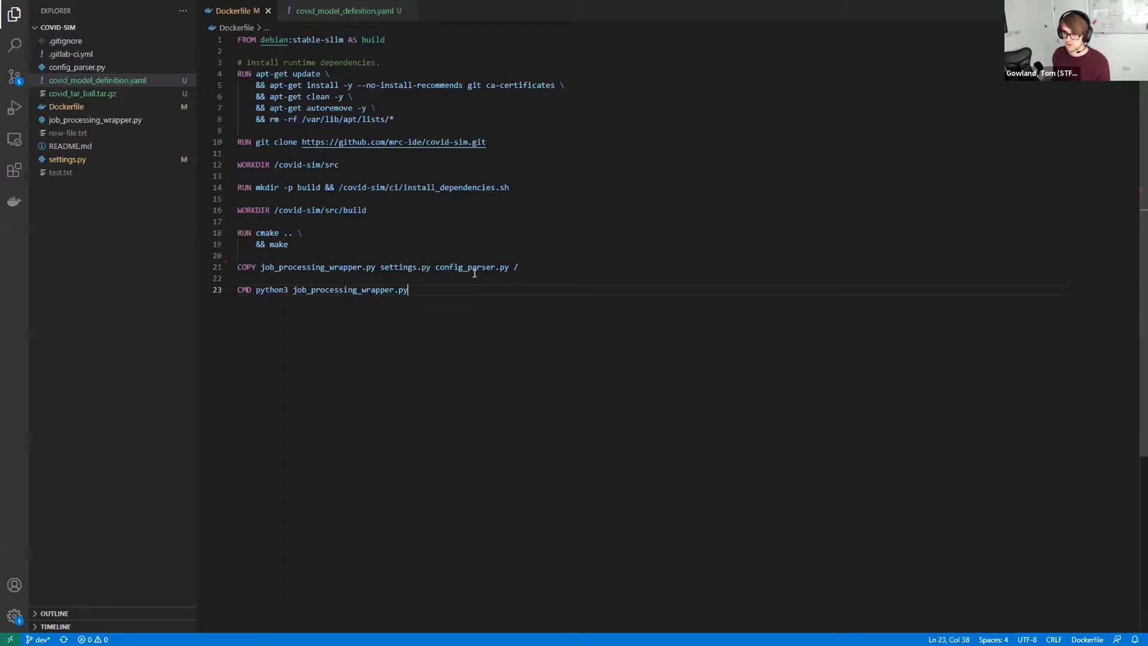
Highlight the whole Dockerfile, then its debian:stable-slim base image, dependency installs and git clone
{"action": "left_click_drag", "start_coordinate": [466, 288], "coordinate": [413, 29]}
{"action": "left_click", "coordinate": [538, 255]}
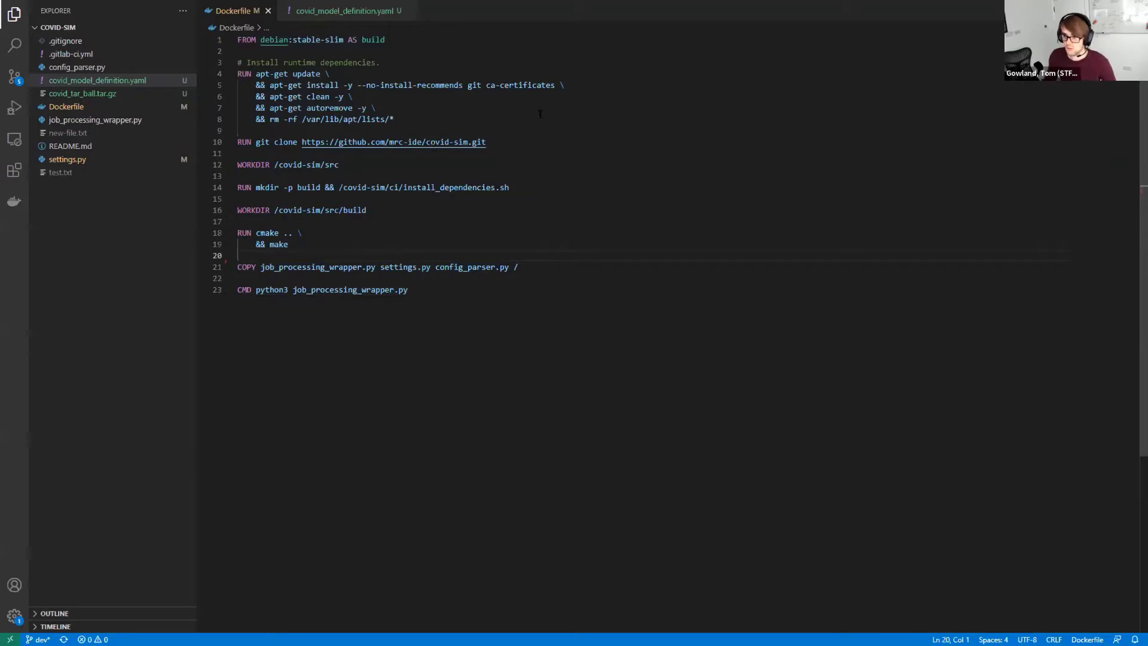
{"action": "left_click_drag", "start_coordinate": [397, 41], "coordinate": [237, 39]}
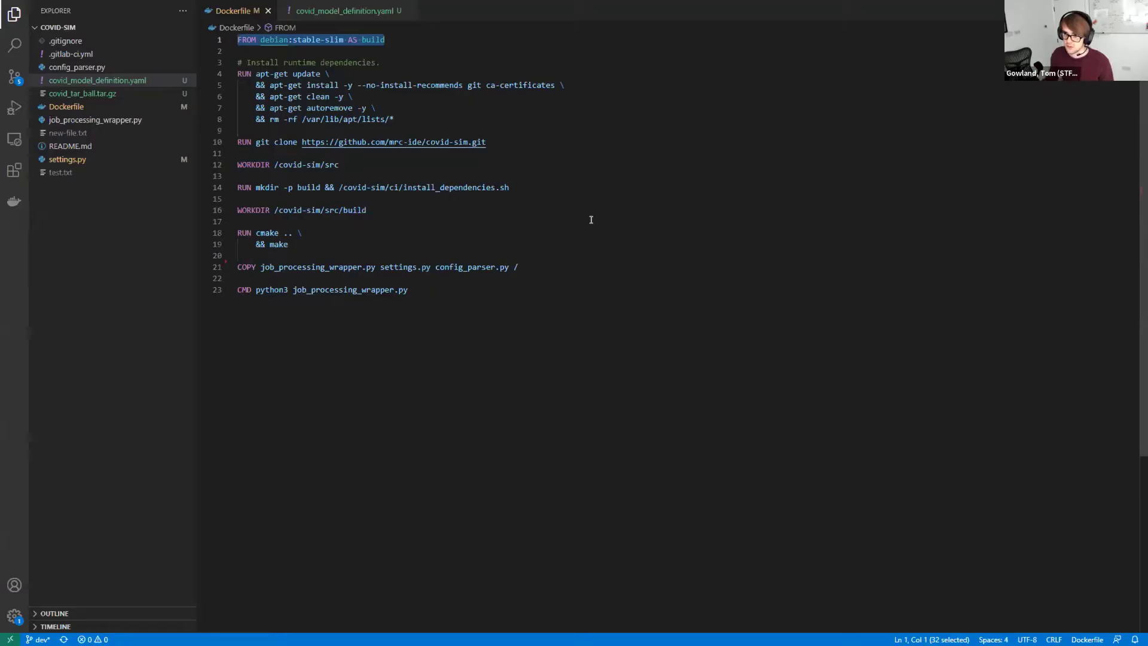
{"action": "left_click_drag", "start_coordinate": [398, 121], "coordinate": [237, 73]}
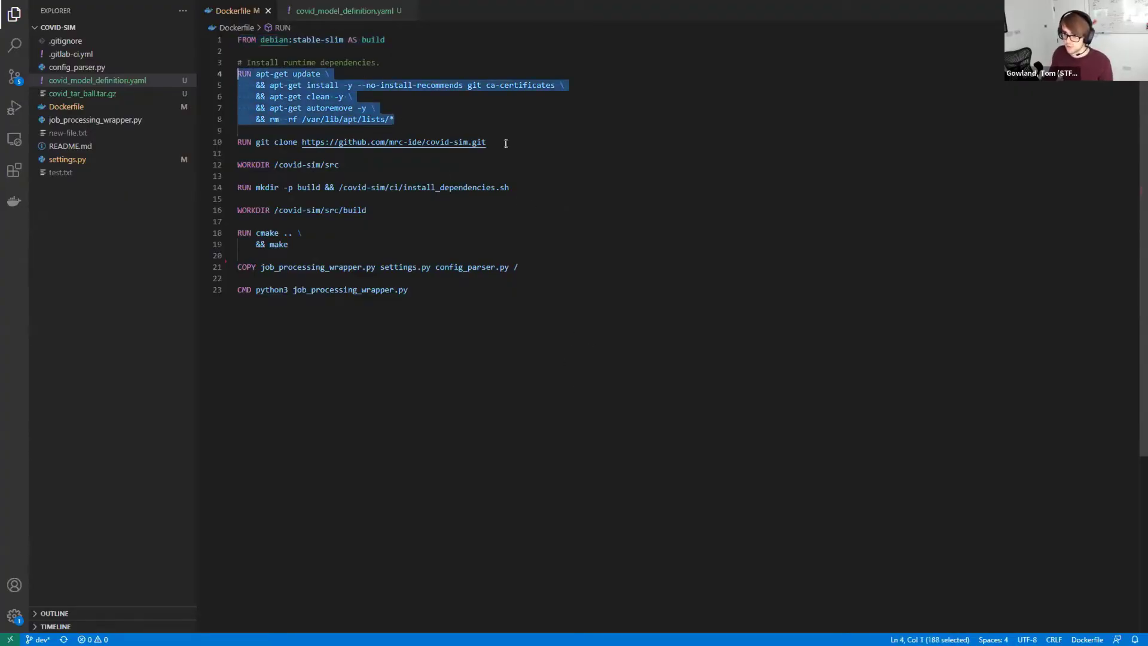
{"action": "left_click_drag", "start_coordinate": [505, 148], "coordinate": [237, 142]}
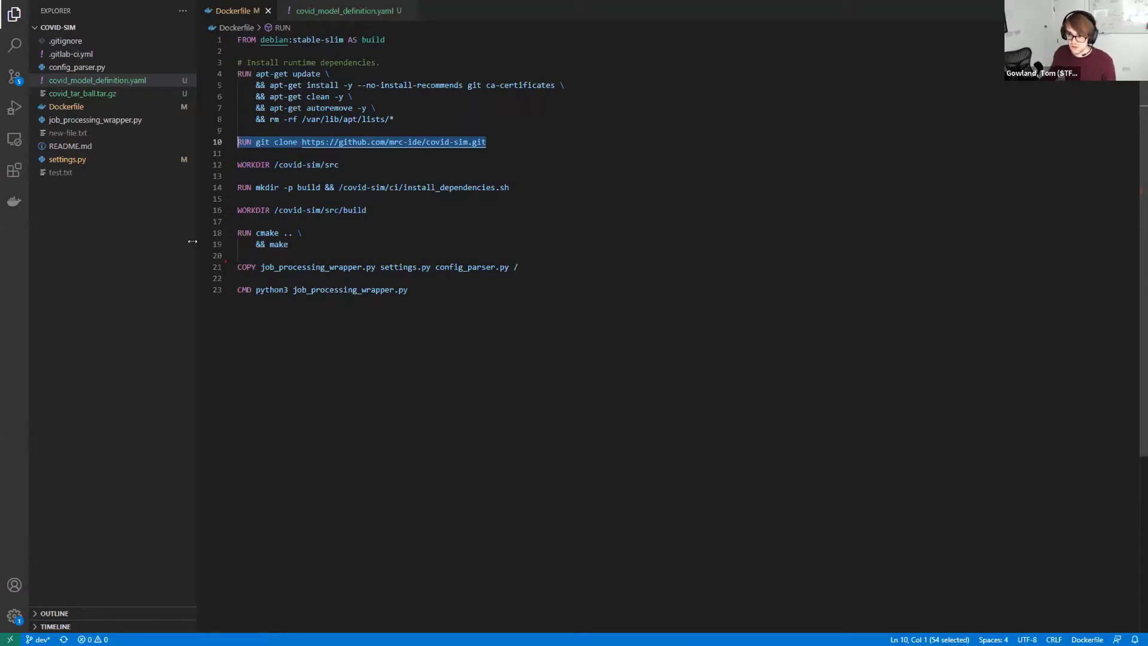
Highlight the Dockerfile's cmake/make build, its copy and run commands, and the slim build stage
{"action": "left_click_drag", "start_coordinate": [289, 244], "coordinate": [237, 232]}
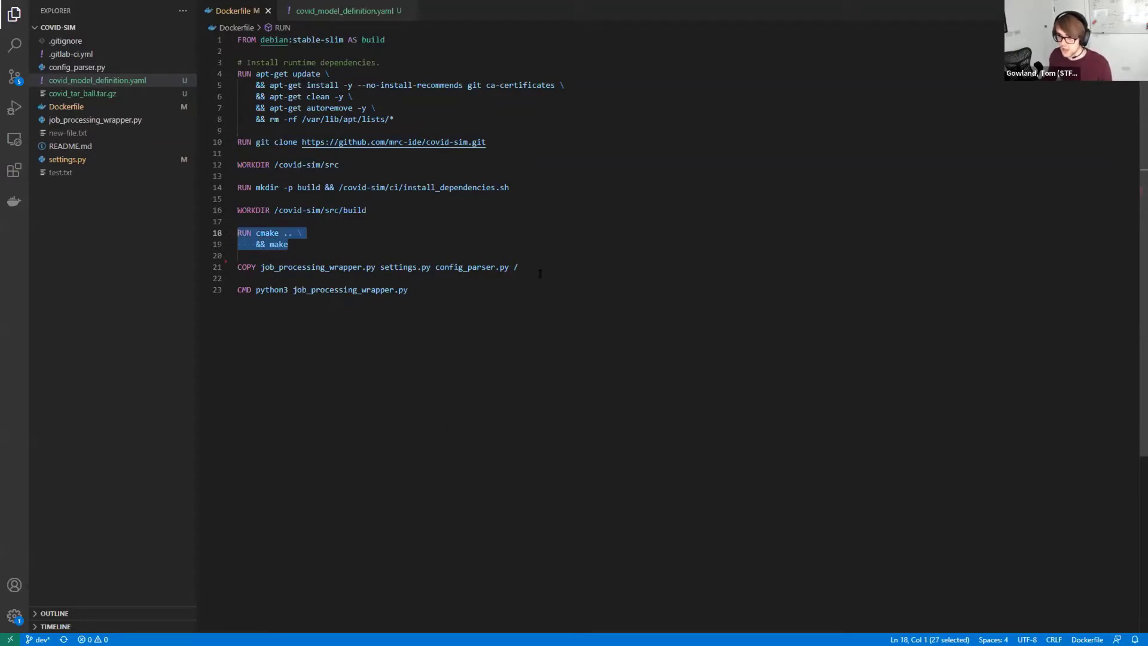
{"action": "left_click_drag", "start_coordinate": [445, 291], "coordinate": [237, 267]}
{"action": "left_click", "coordinate": [574, 543]}
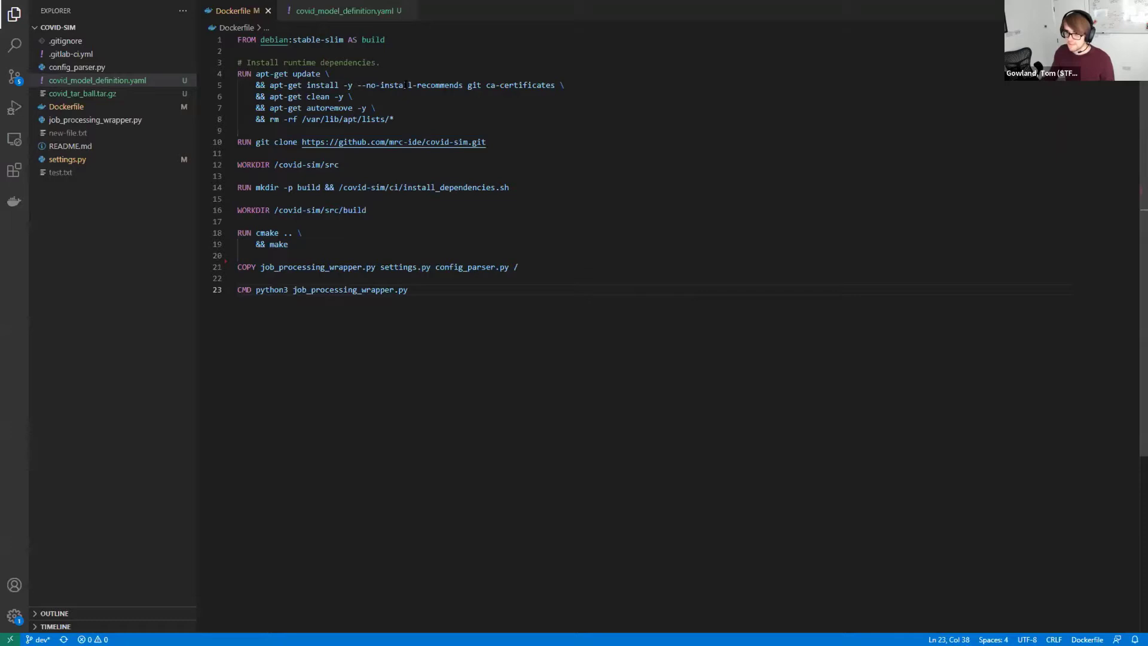
{"action": "left_click_drag", "start_coordinate": [386, 40], "coordinate": [237, 39]}
{"action": "left_click", "coordinate": [538, 307]}
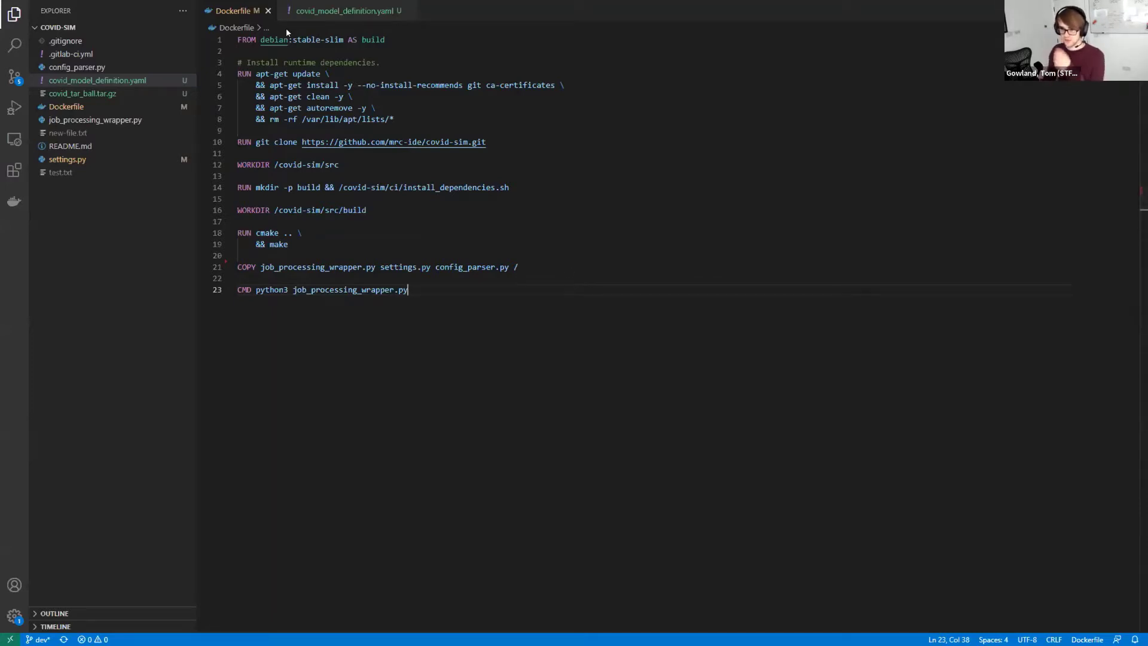
Open covid_model_definition.yaml and highlight its metadata block through line 26
{"action": "left_click", "coordinate": [384, 16]}
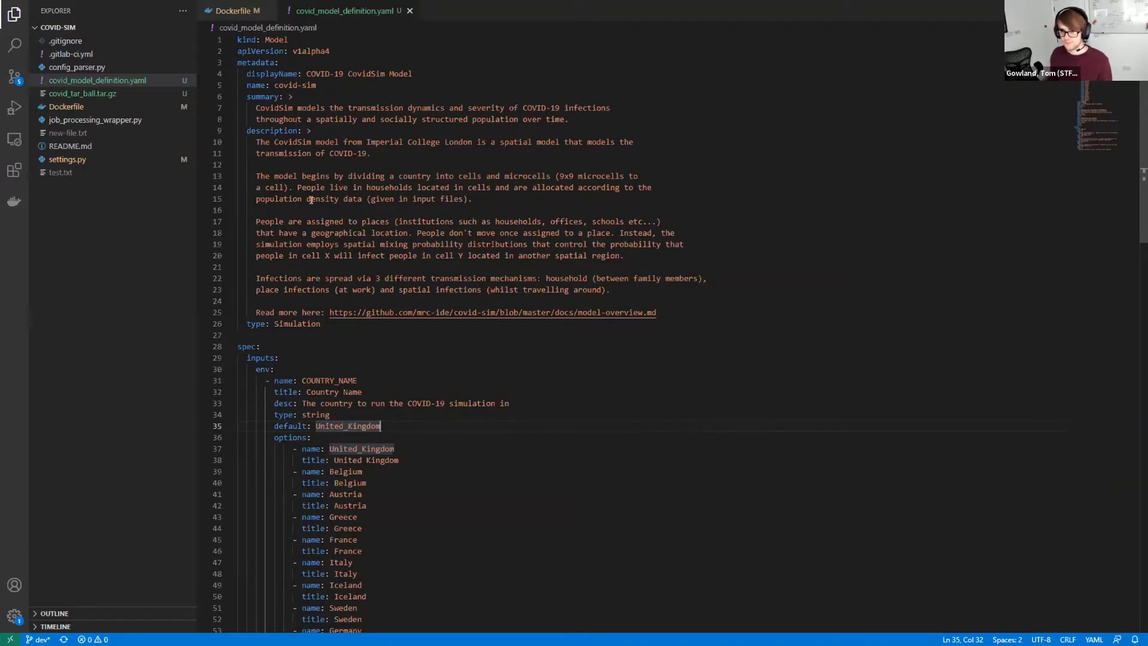
{"action": "left_click_drag", "start_coordinate": [238, 62], "coordinate": [241, 62]}
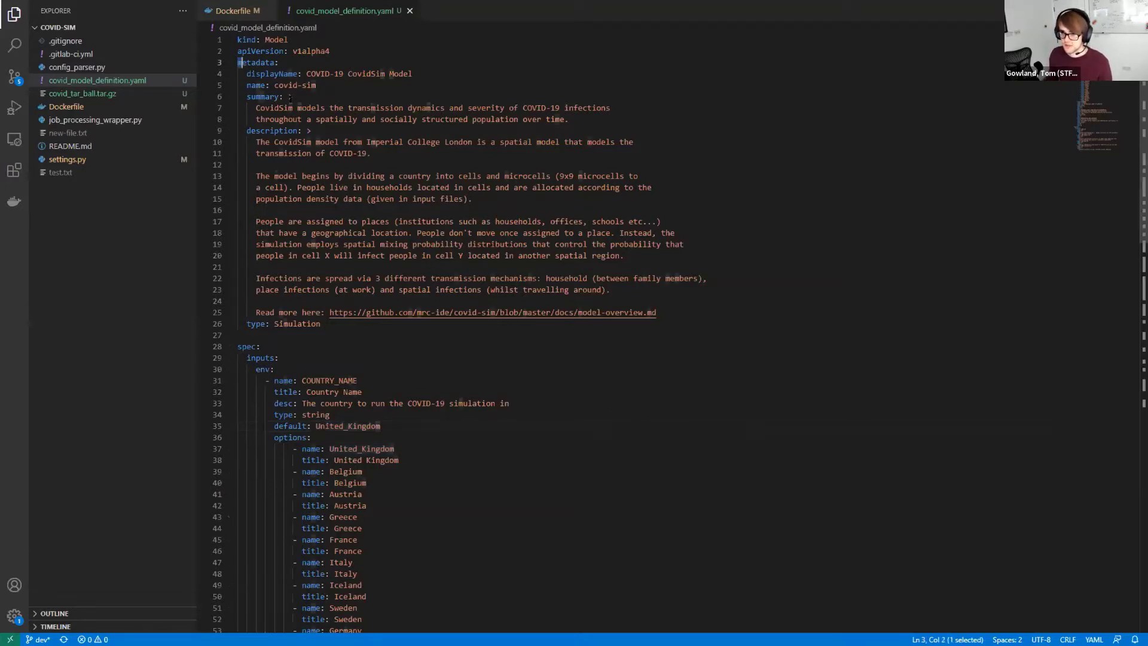
{"action": "left_click_drag", "start_coordinate": [290, 97], "coordinate": [344, 324]}
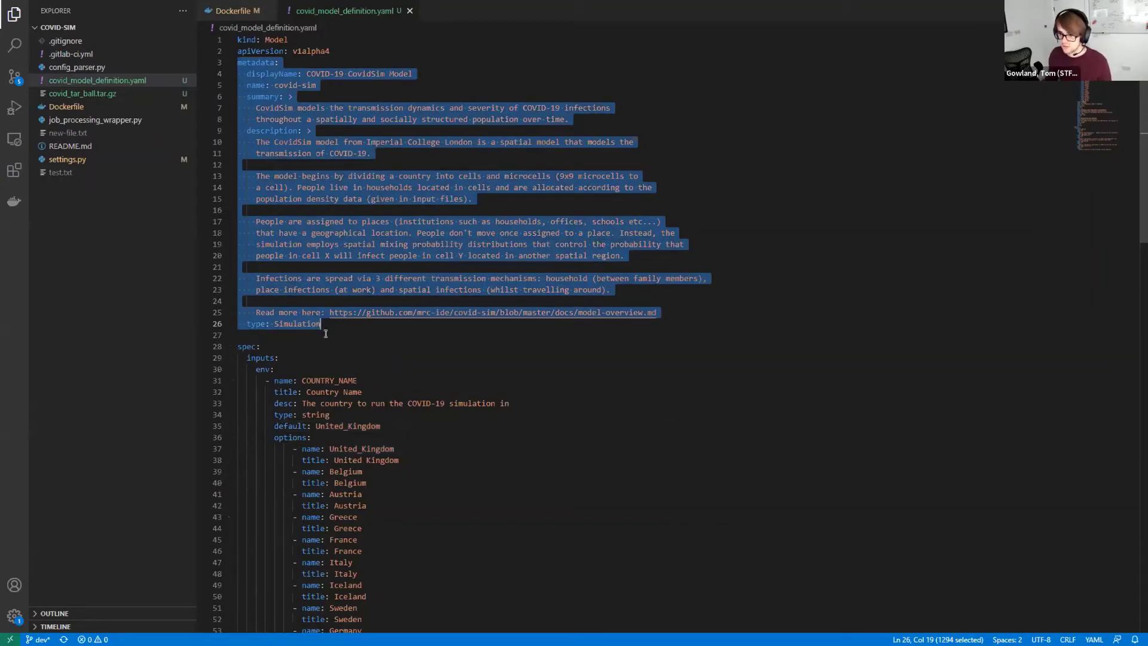
{"action": "scroll", "coordinate": [381, 403], "scroll_direction": "down", "scroll_amount": 7}
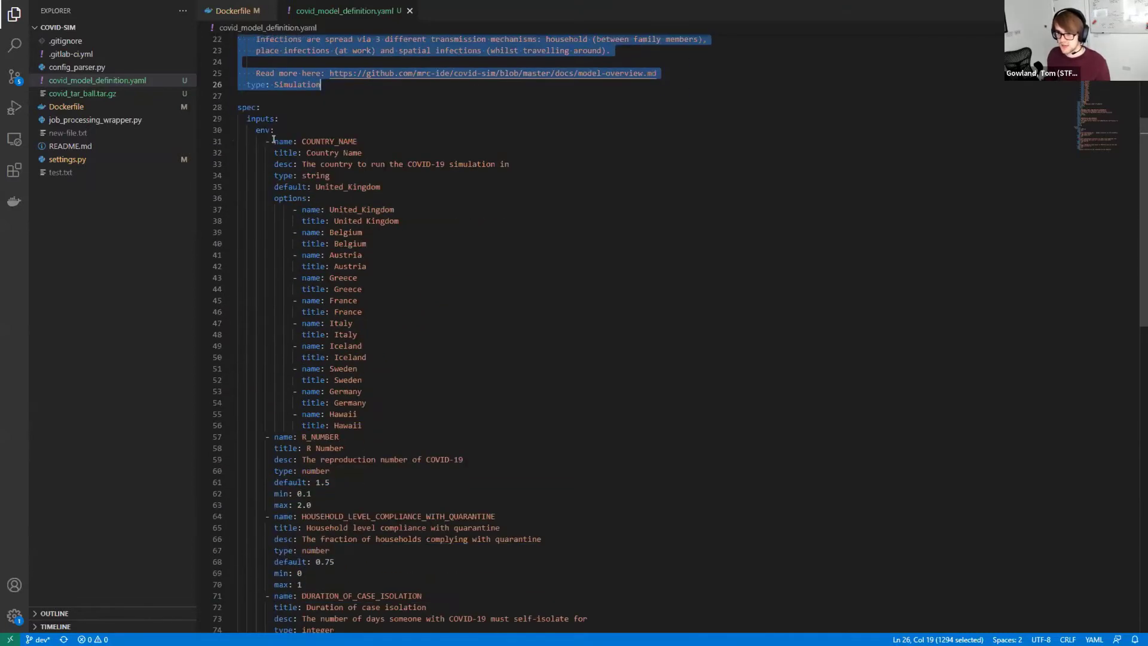
{"action": "left_click", "coordinate": [247, 119]}
{"action": "left_click", "coordinate": [321, 163], "text": "shift"}
{"action": "left_click", "coordinate": [377, 266]}
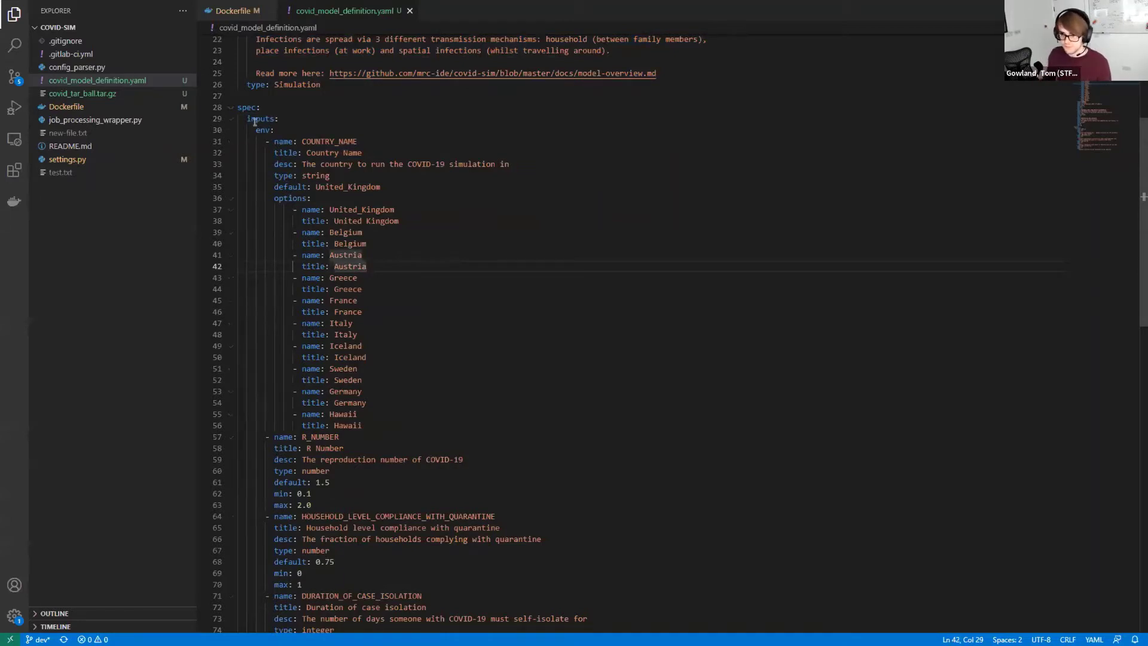
Highlight the input parameter definitions such as COUNTRY_NAME, R_NUMBER and quarantine compliance
{"action": "left_click_drag", "start_coordinate": [255, 122], "coordinate": [393, 540]}
{"action": "scroll", "coordinate": [359, 221], "scroll_direction": "down", "scroll_amount": 3}
{"action": "scroll", "coordinate": [353, 258], "scroll_direction": "up", "scroll_amount": 3}
{"action": "left_click", "coordinate": [330, 141]}
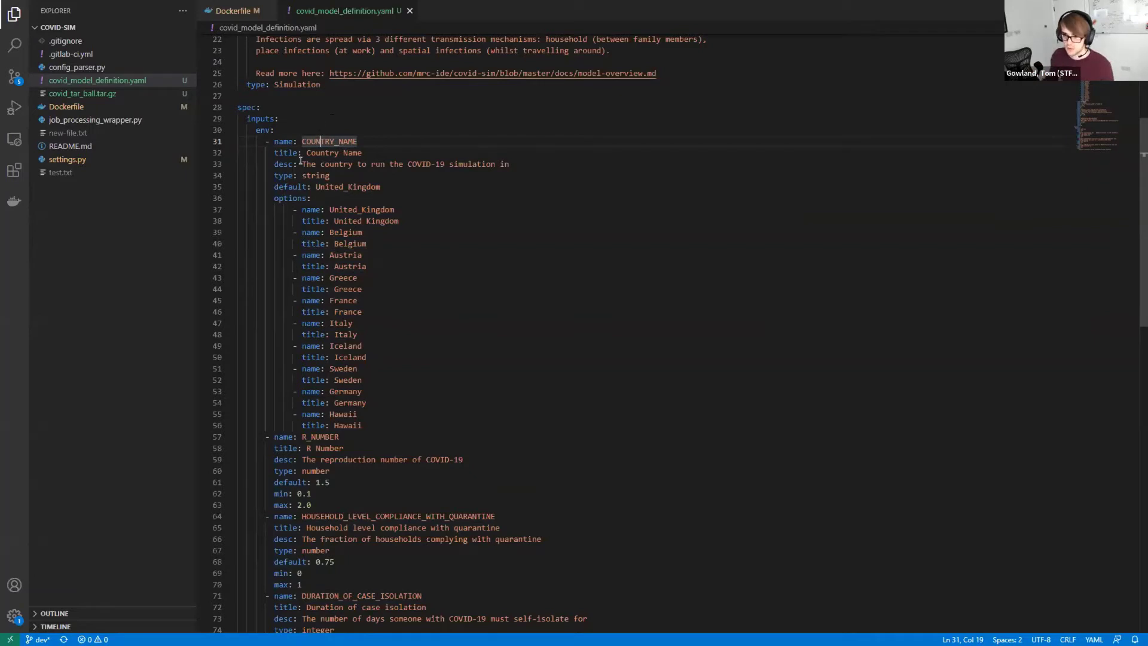
{"action": "left_click_drag", "start_coordinate": [302, 163], "coordinate": [505, 164]}
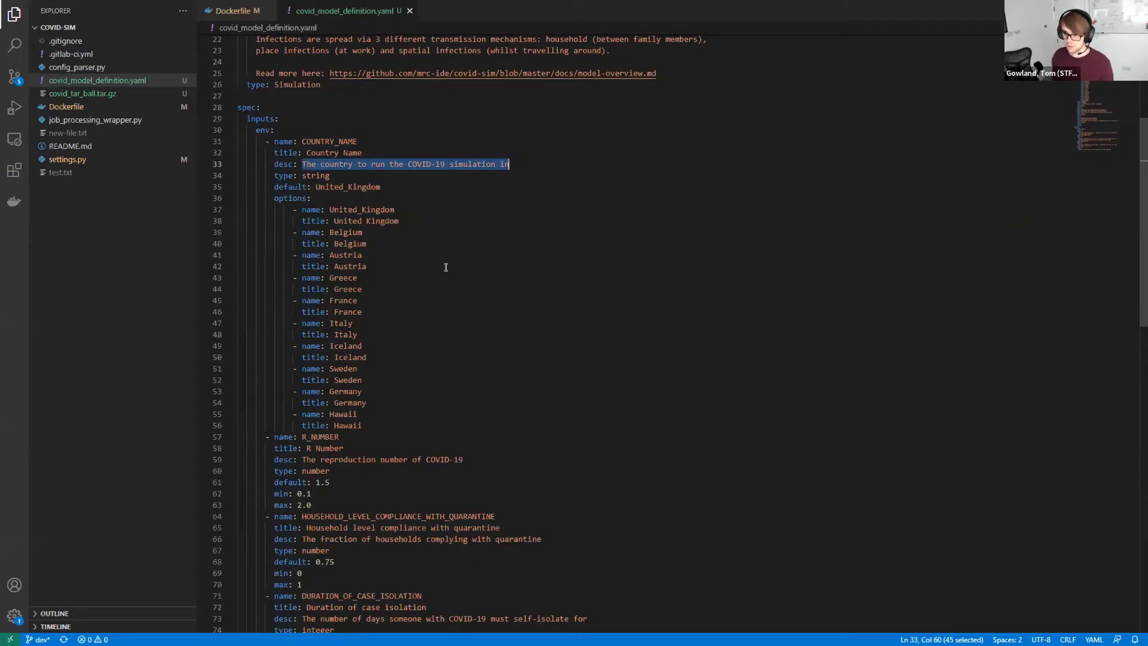
{"action": "double_click", "coordinate": [329, 175]}
{"action": "left_click_drag", "start_coordinate": [369, 421], "coordinate": [273, 198]}
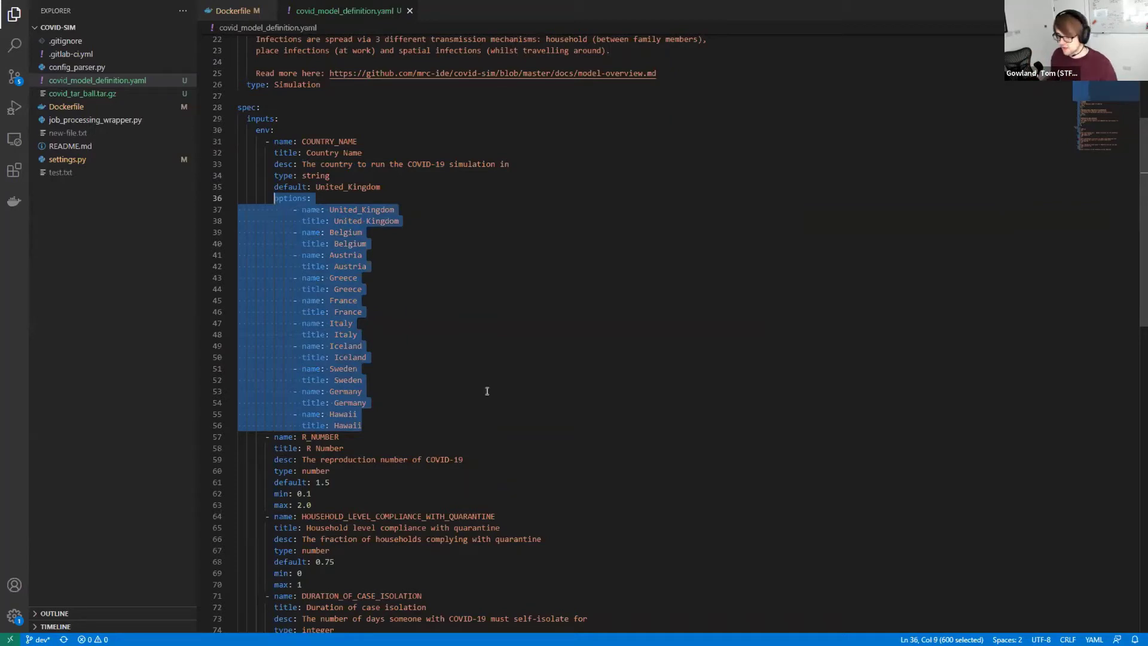
{"action": "scroll", "coordinate": [420, 513], "scroll_direction": "down", "scroll_amount": 3}
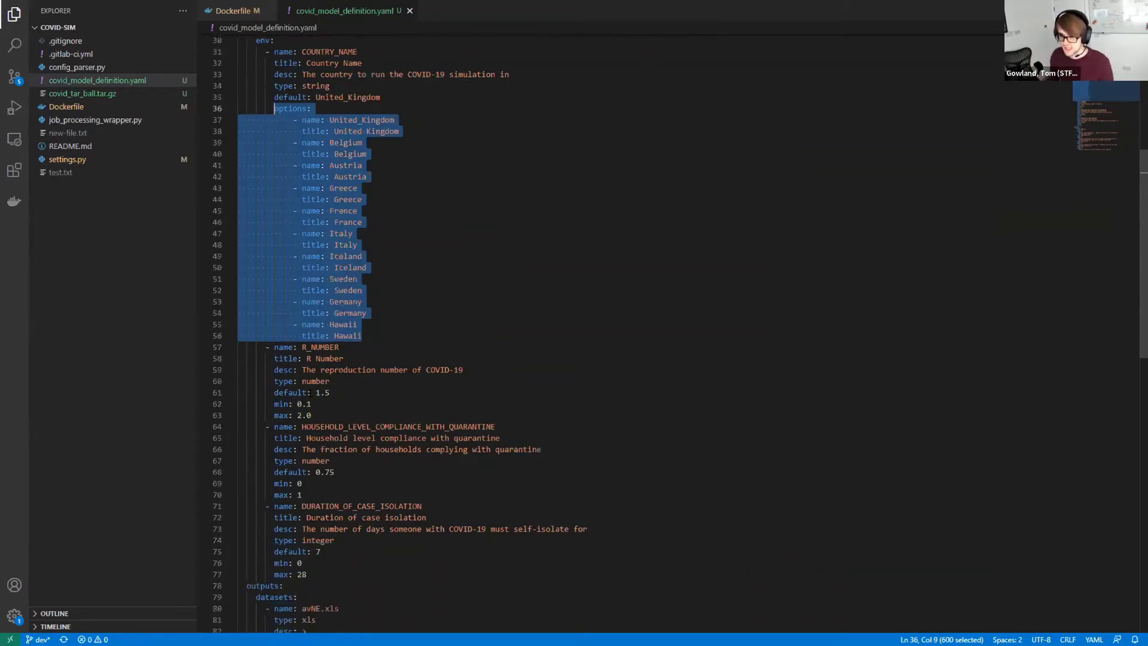
{"action": "left_click_drag", "start_coordinate": [312, 415], "coordinate": [273, 347]}
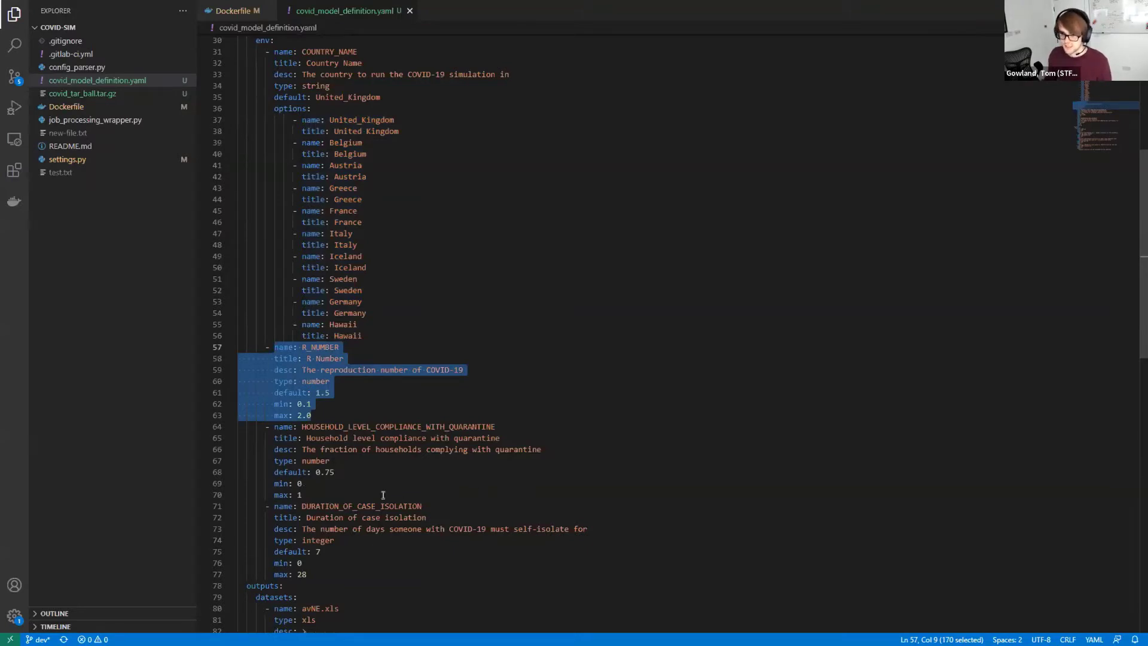
{"action": "scroll", "coordinate": [383, 495], "scroll_direction": "down", "scroll_amount": 2}
{"action": "scroll", "coordinate": [331, 572], "scroll_direction": "up", "scroll_amount": 3}
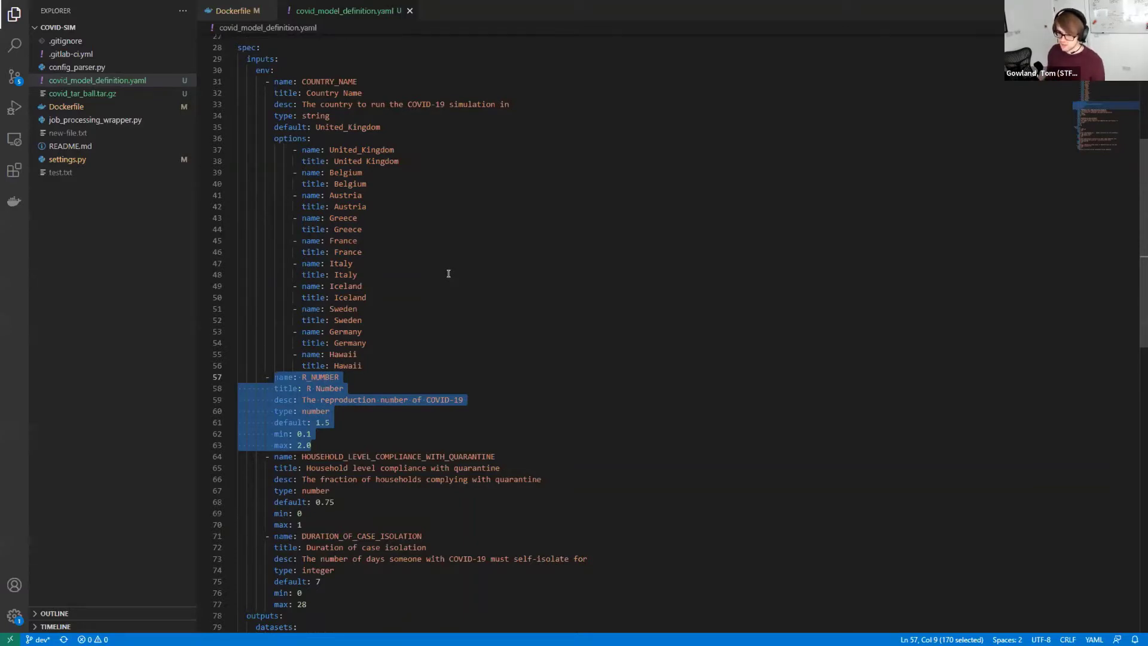
{"action": "scroll", "coordinate": [456, 531], "scroll_direction": "down", "scroll_amount": 3}
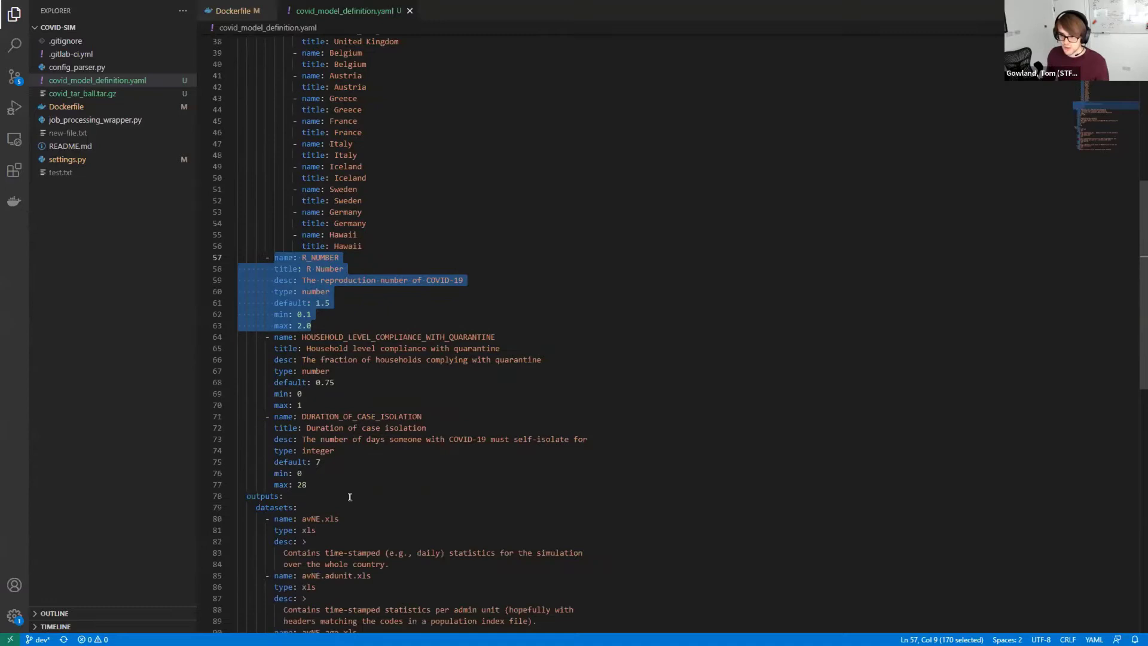
{"action": "left_click", "coordinate": [392, 482]}
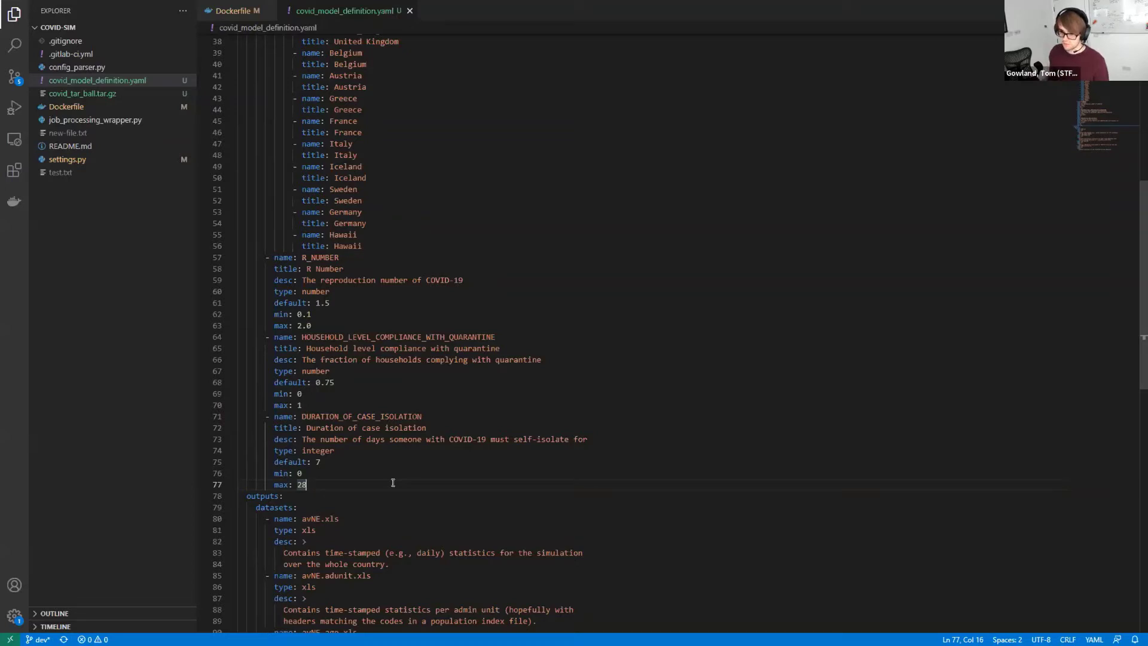
{"action": "scroll", "coordinate": [406, 483], "scroll_direction": "down", "scroll_amount": 4}
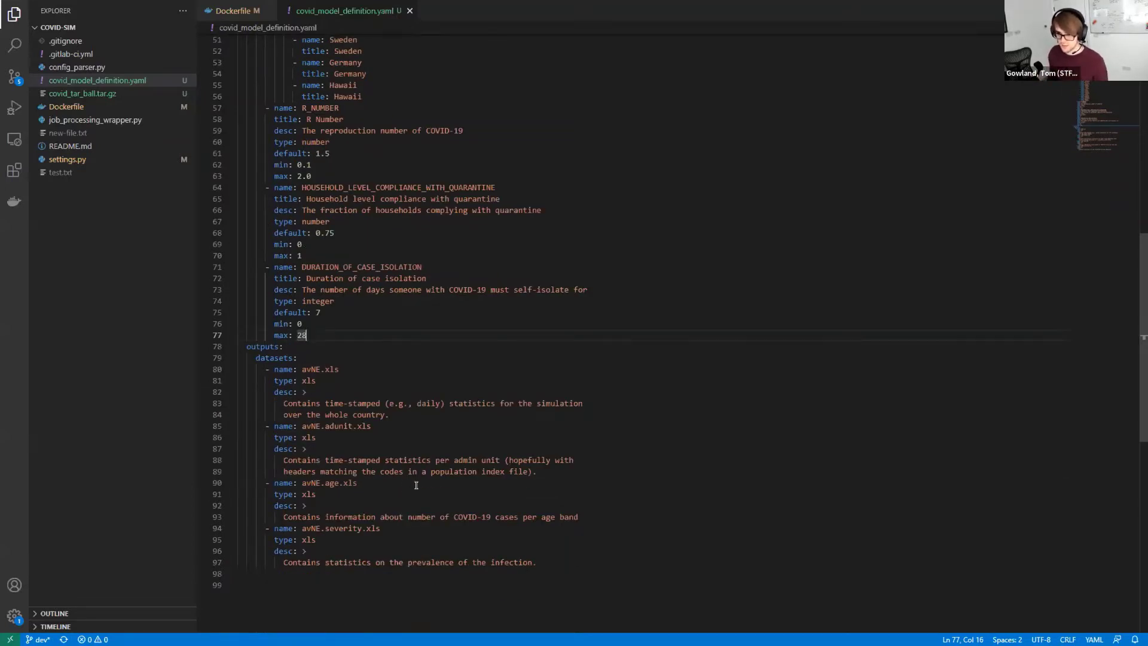
{"action": "scroll", "coordinate": [425, 544], "scroll_direction": "down", "scroll_amount": 3}
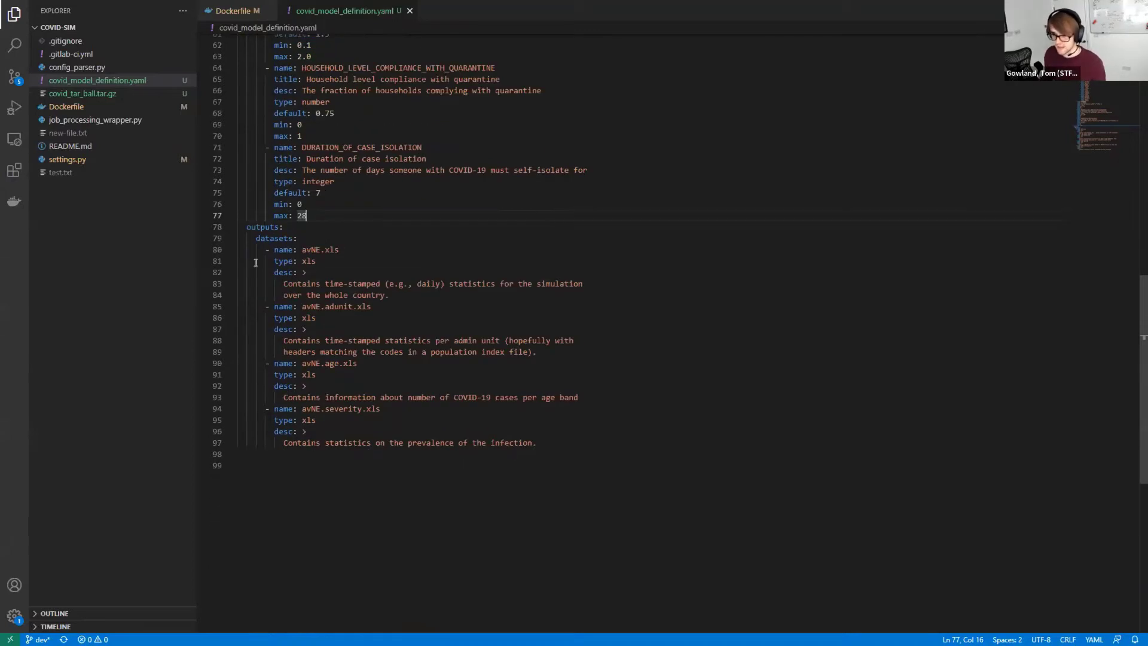
{"action": "left_click_drag", "start_coordinate": [245, 226], "coordinate": [558, 443]}
{"action": "left_click", "coordinate": [571, 454]}
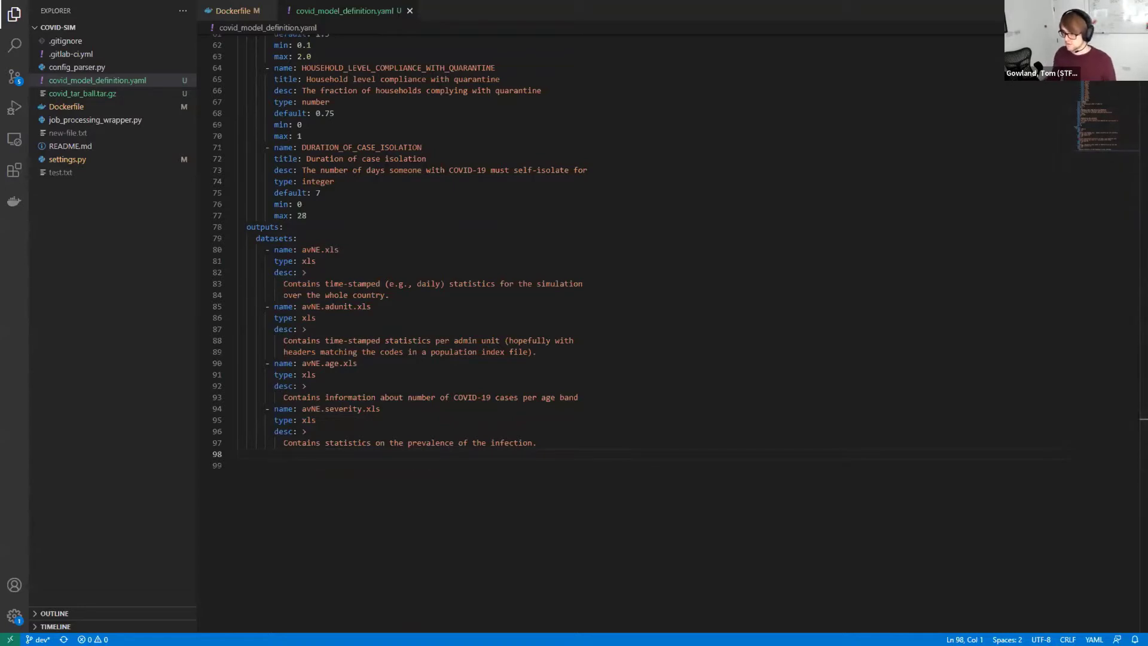
Switch to full-screen Chrome, log in to DAFNI and open the Models list from the home page
{"action": "key", "text": "alt+Tab"}
{"action": "key", "text": "F11"}
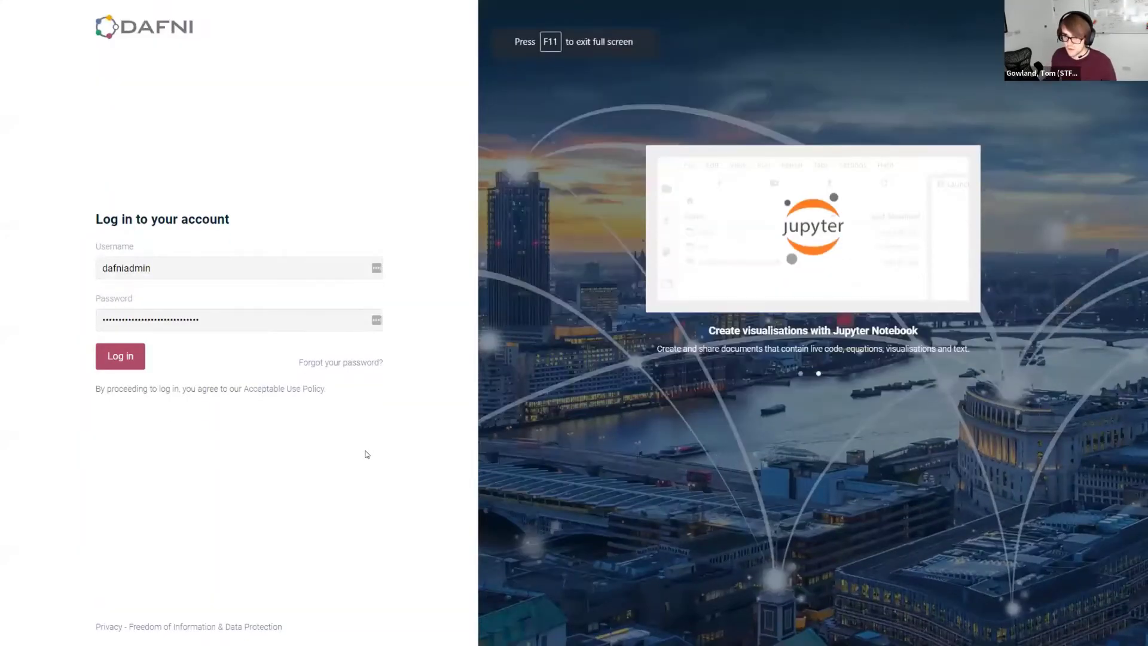
{"action": "left_click", "coordinate": [128, 361]}
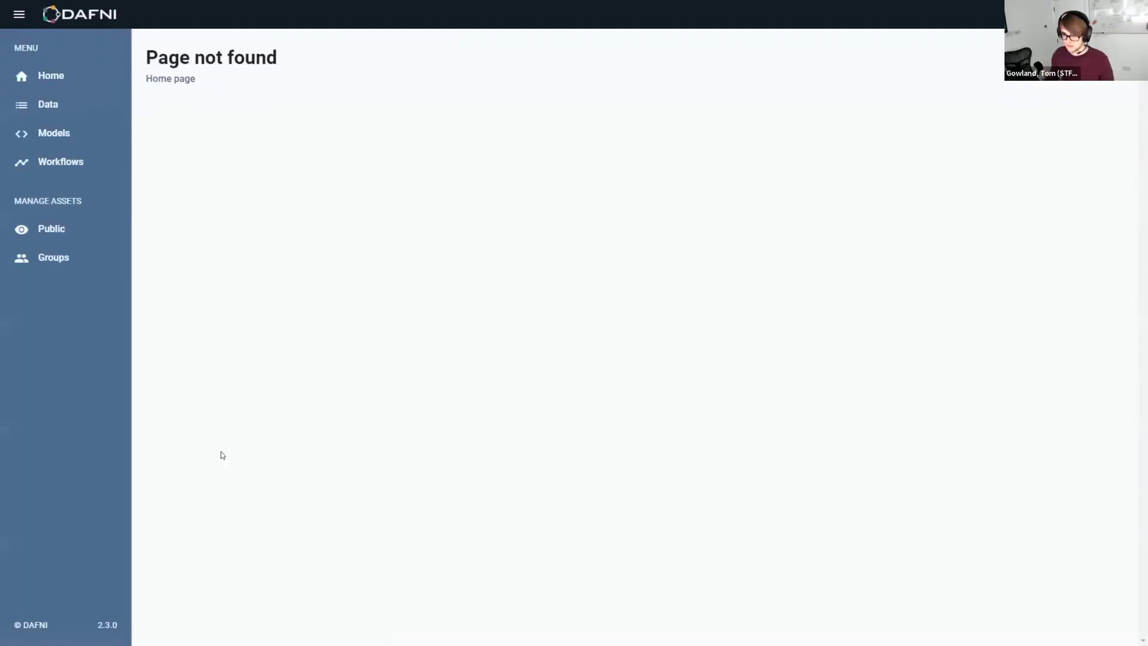
{"action": "left_click", "coordinate": [178, 80]}
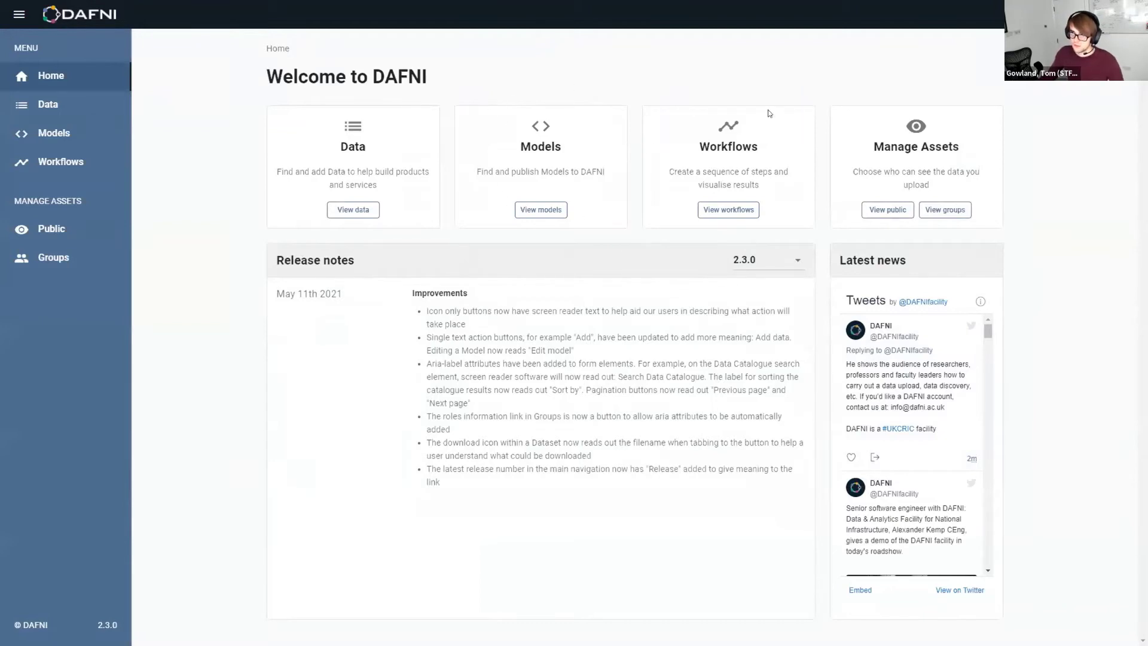
{"action": "left_click", "coordinate": [551, 209]}
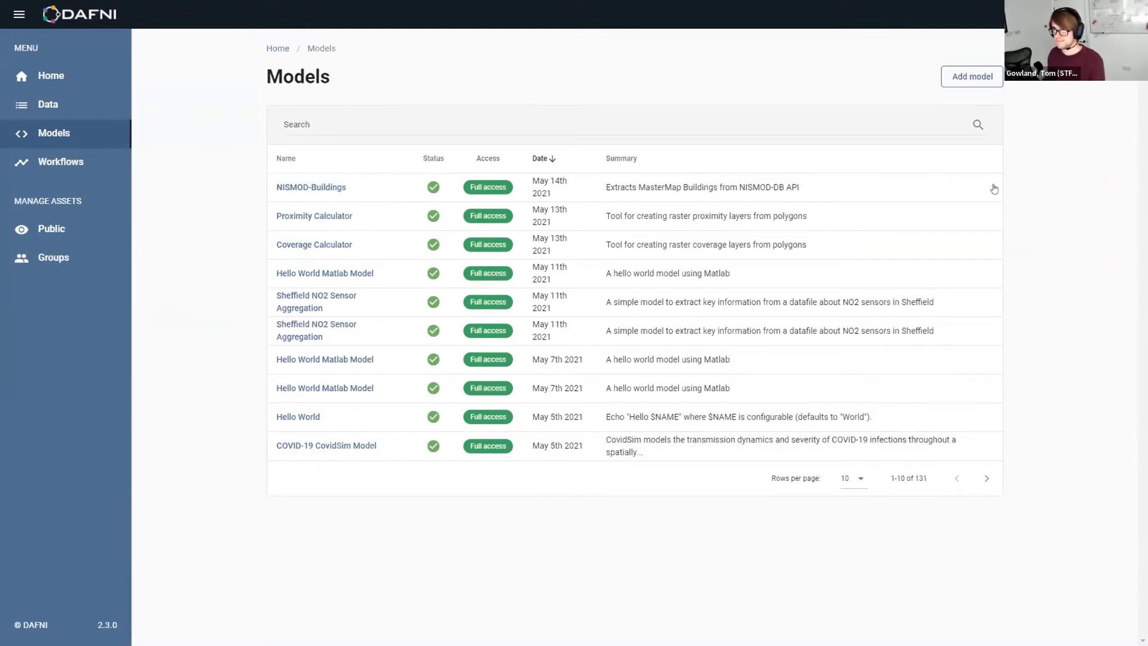
From Add Model, read the model definition and 'Create a DAFNI Ready Model' guides, then return
{"action": "left_click", "coordinate": [978, 77]}
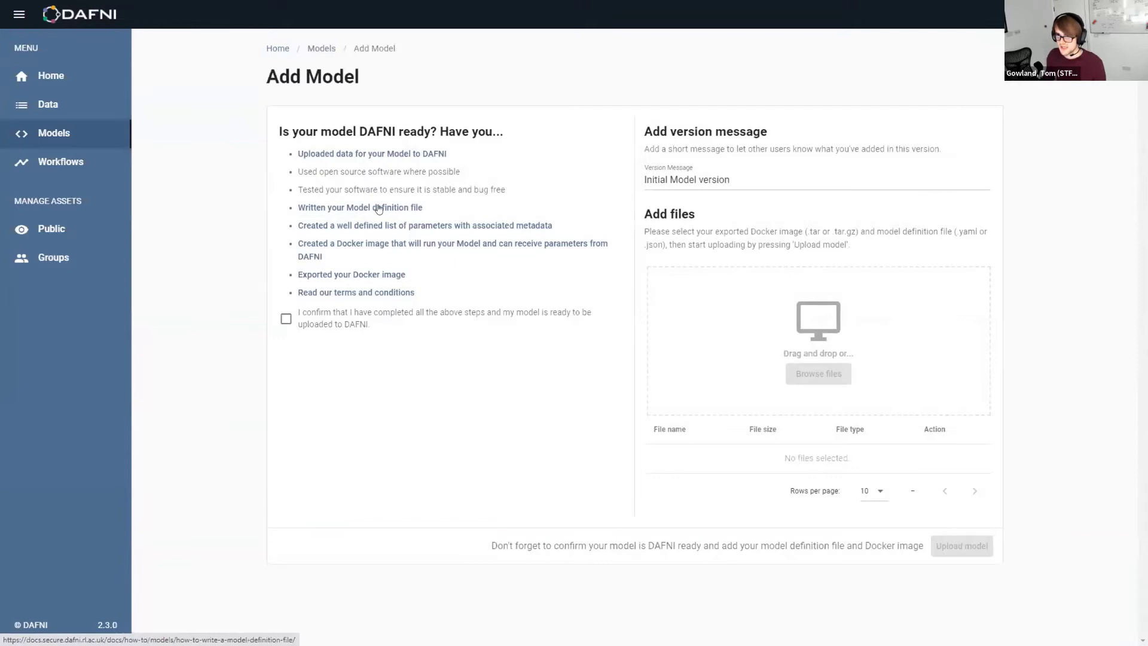
{"action": "left_click", "coordinate": [359, 207]}
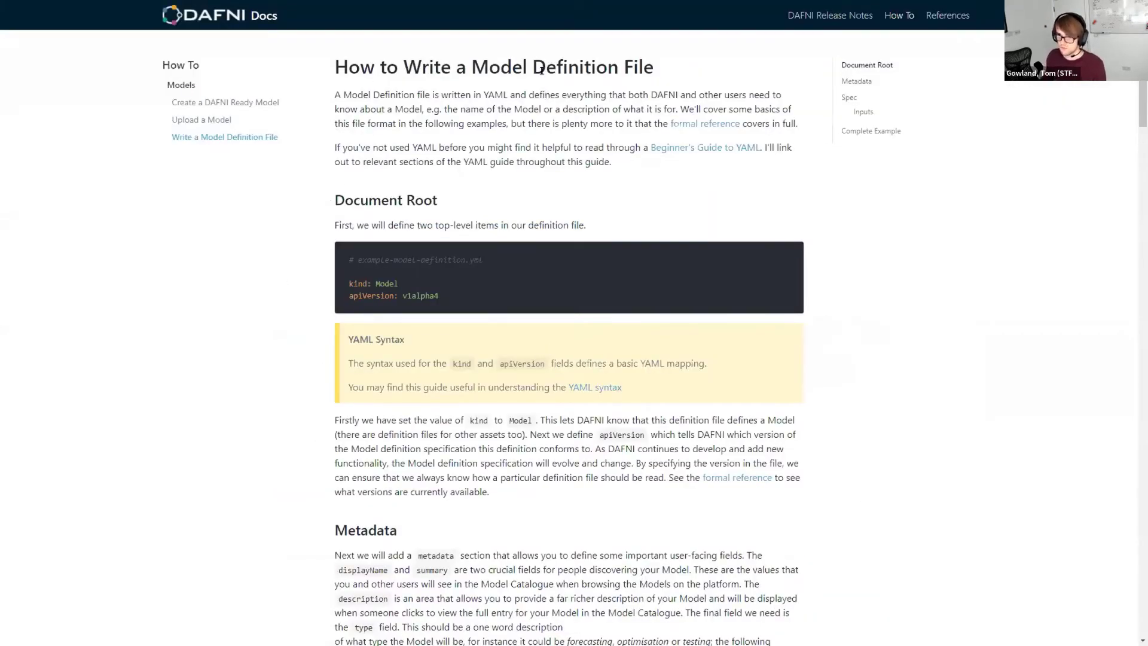
{"action": "left_click", "coordinate": [260, 103]}
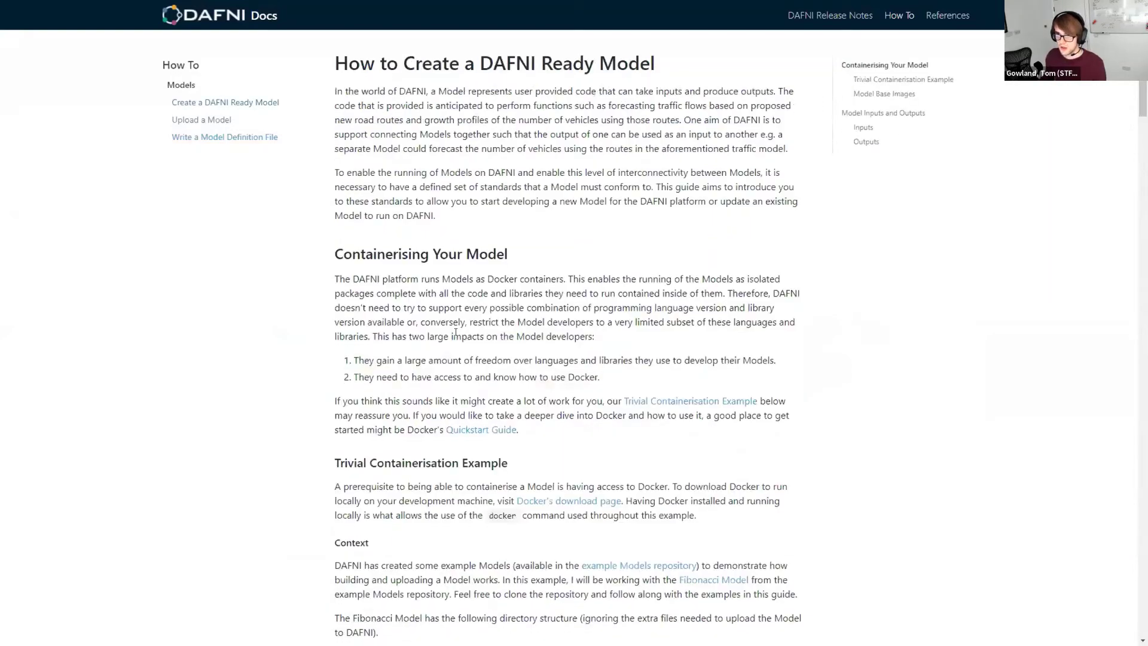
{"action": "scroll", "coordinate": [456, 332], "scroll_direction": "down", "scroll_amount": 15}
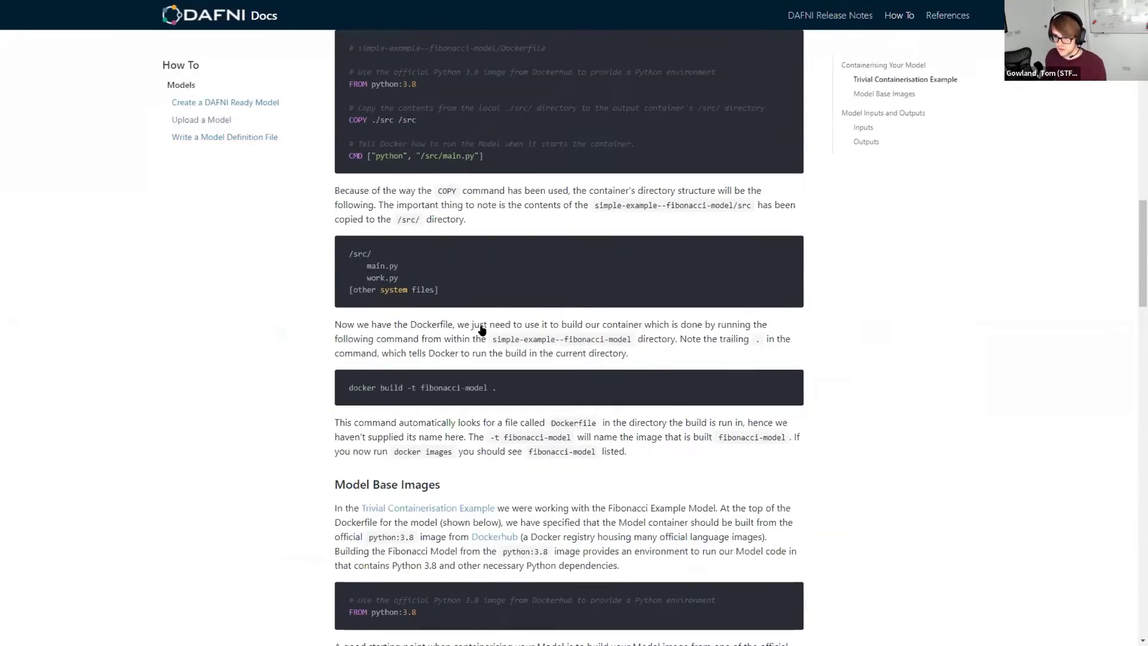
{"action": "scroll", "coordinate": [481, 329], "scroll_direction": "down", "scroll_amount": 15}
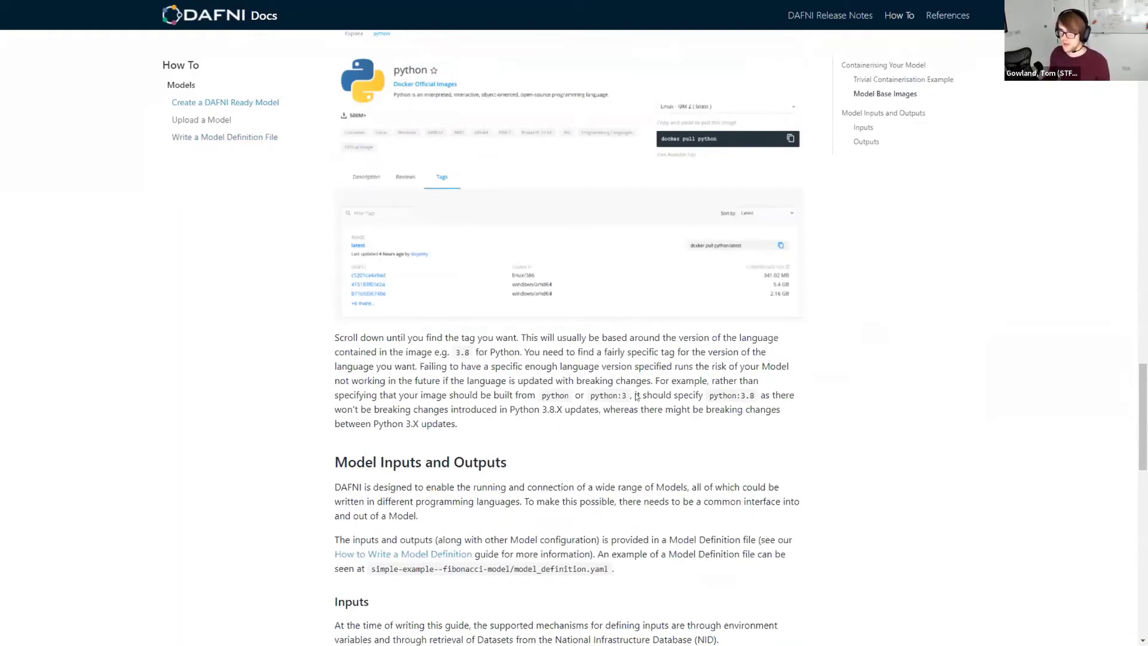
{"action": "scroll", "coordinate": [637, 396], "scroll_direction": "down", "scroll_amount": 3}
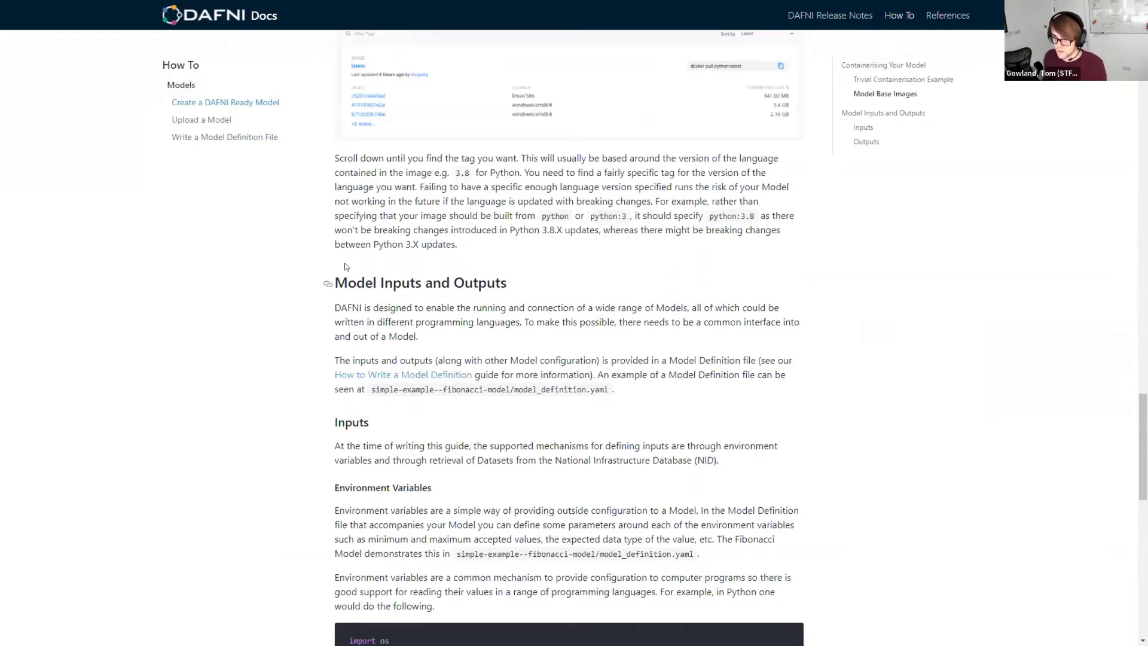
{"action": "key", "text": "alt+Tab"}
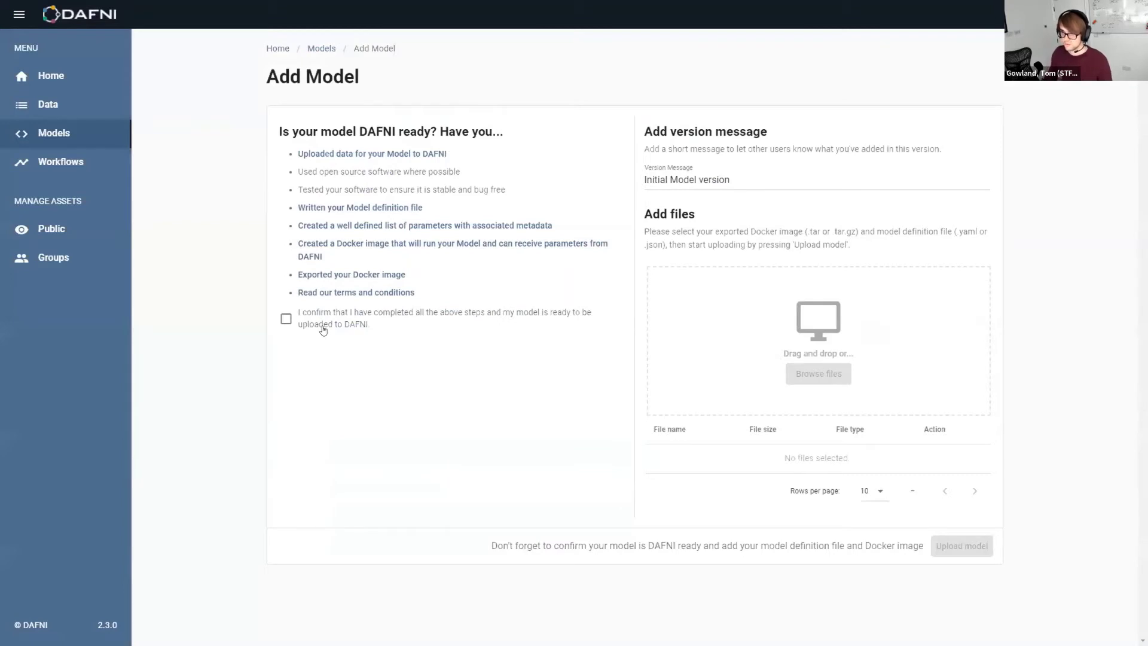
Confirm DAFNI readiness and upload covid_tar_ball.tar.gz and covid_model_definition.yaml as a new model
{"action": "left_click", "coordinate": [327, 326]}
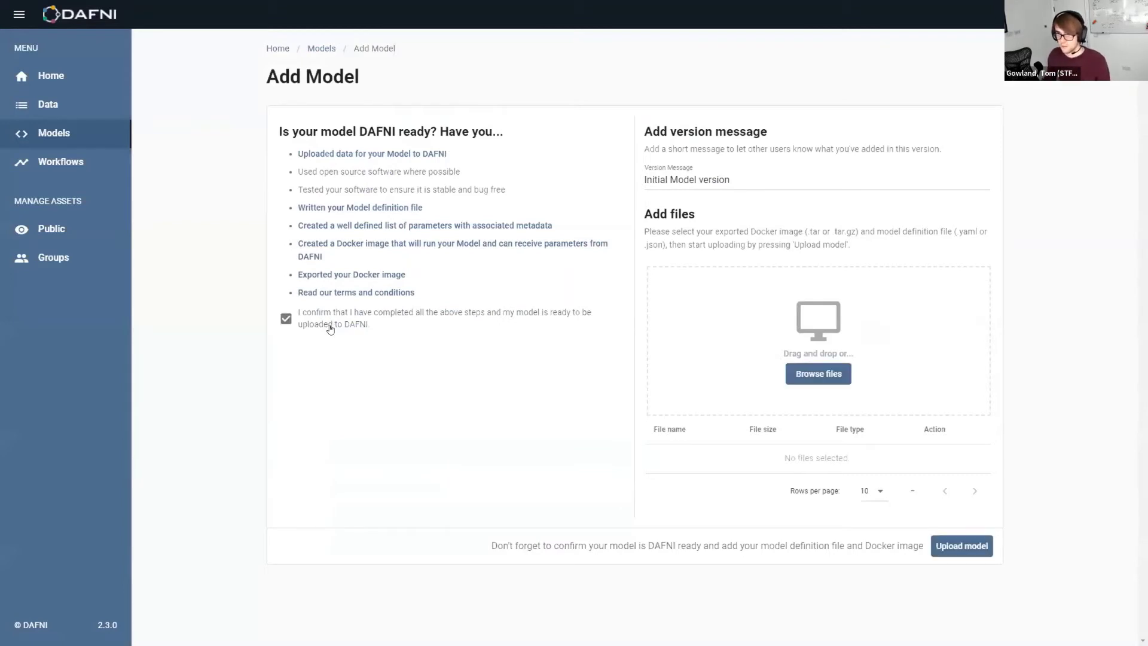
{"action": "left_click", "coordinate": [838, 376]}
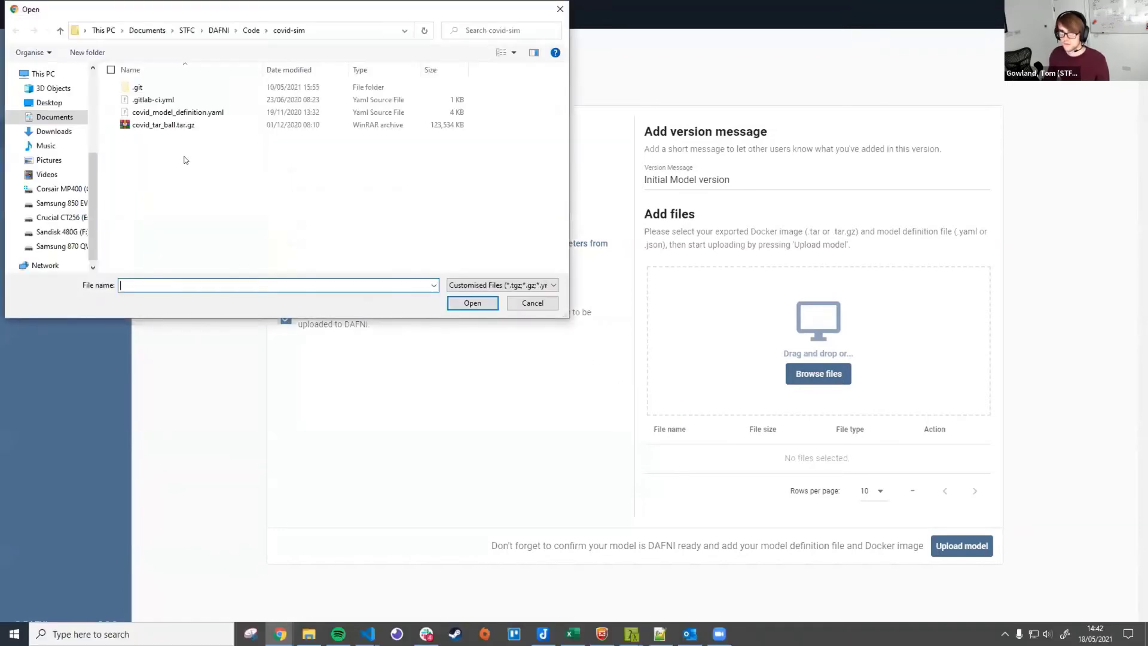
{"action": "left_click", "coordinate": [185, 128]}
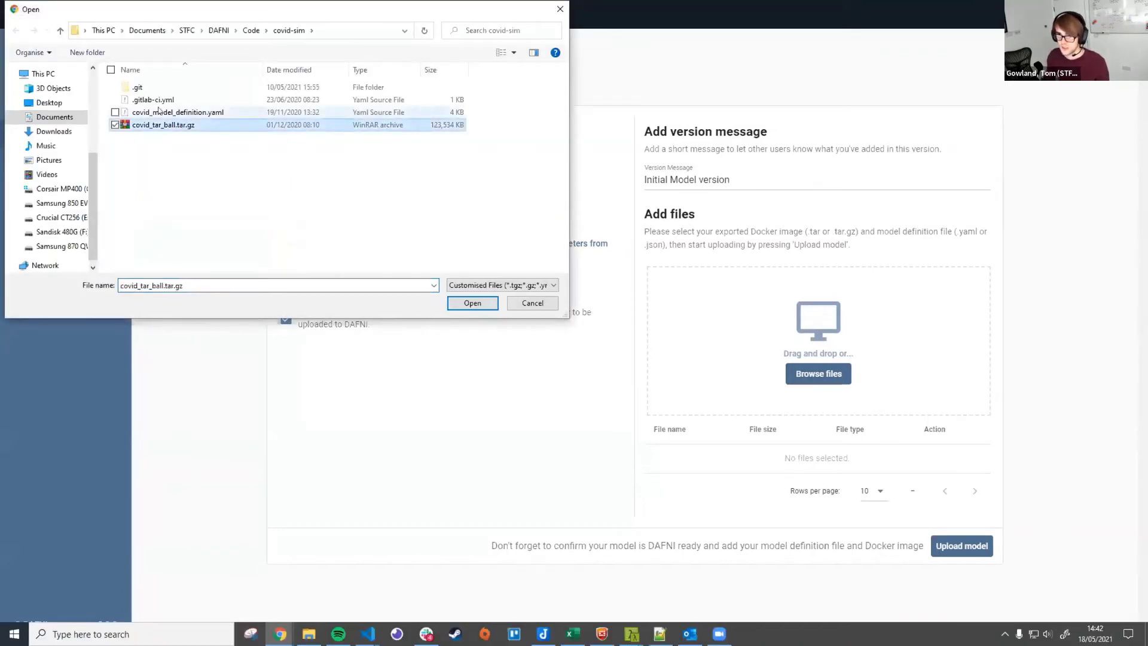
{"action": "left_click", "coordinate": [246, 114], "text": "ctrl"}
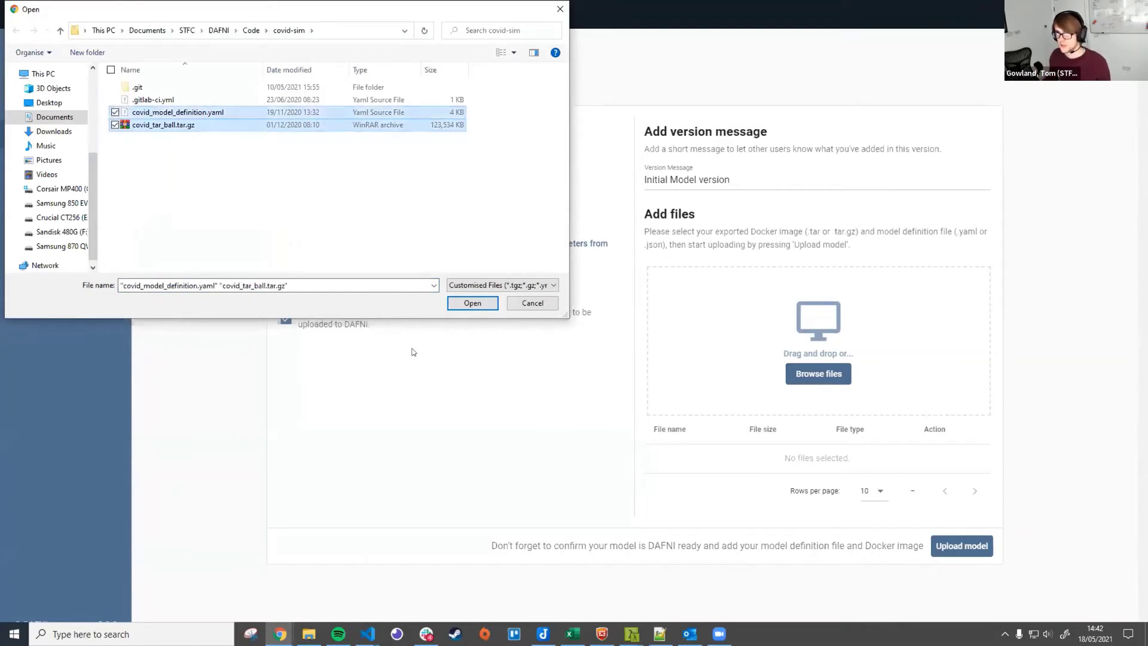
{"action": "left_click", "coordinate": [488, 302]}
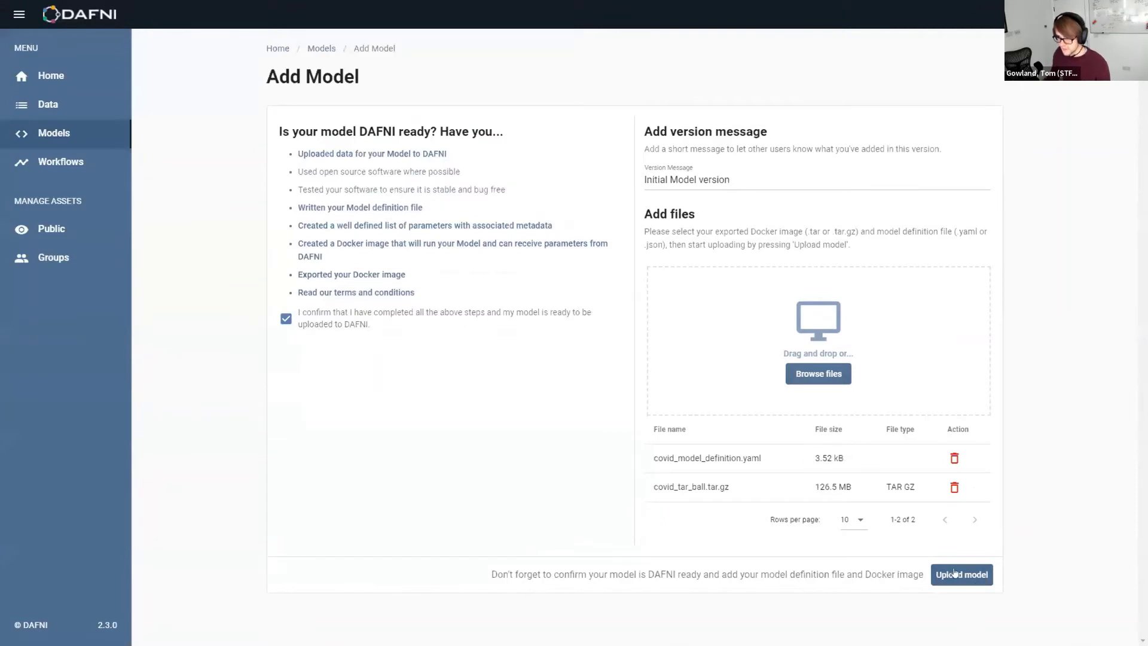
{"action": "left_click", "coordinate": [974, 574]}
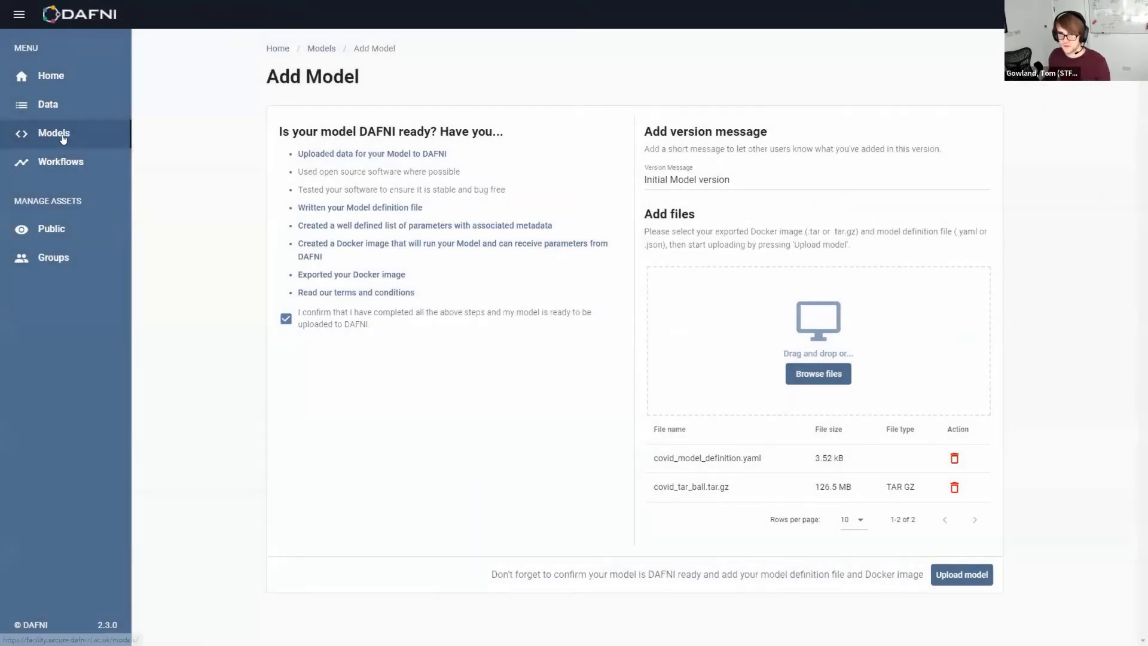
Search the Models list for 'COV' and open the COVID-19 CovidSim Model dated May 5th 2021
{"action": "left_click", "coordinate": [63, 136]}
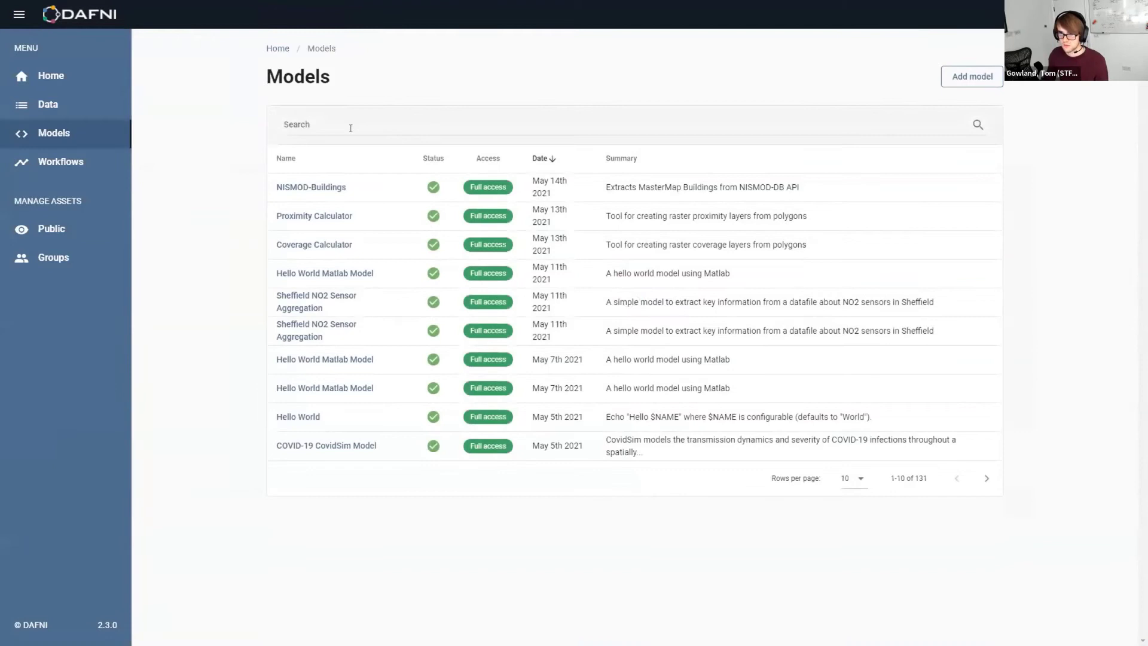
{"action": "left_click", "coordinate": [384, 127]}
{"action": "type", "text": "CIVU"}
{"action": "key", "text": "BackSpace"}
{"action": "key", "text": "BackSpace"}
{"action": "key", "text": "BackSpace"}
{"action": "key", "text": "BackSpace"}
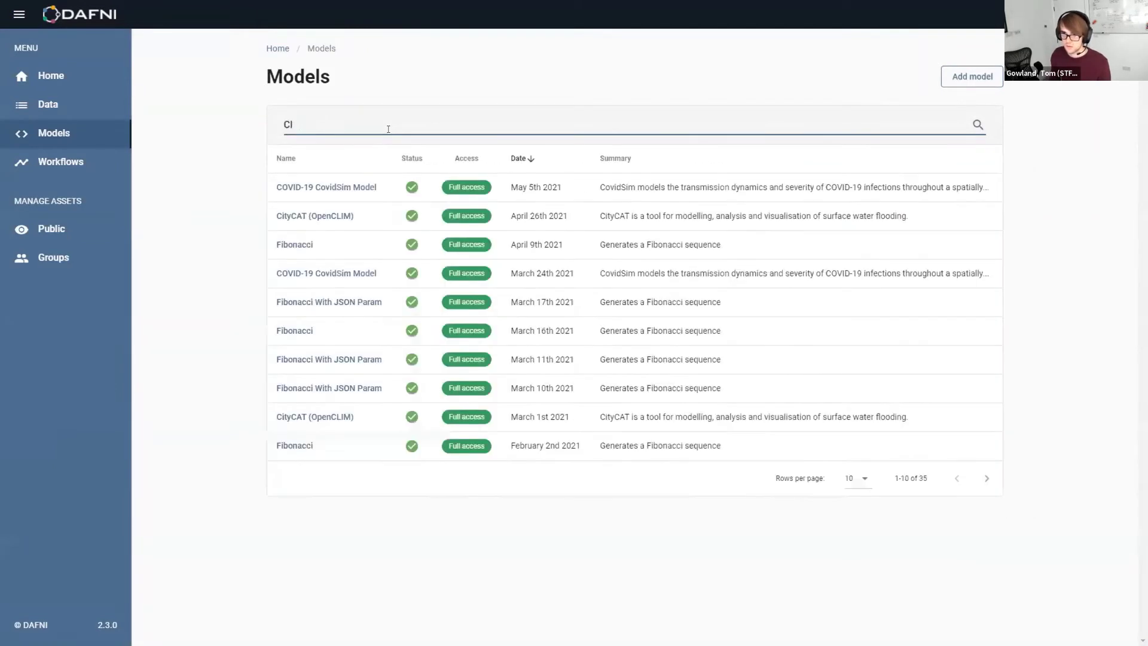
{"action": "type", "text": "COV"}
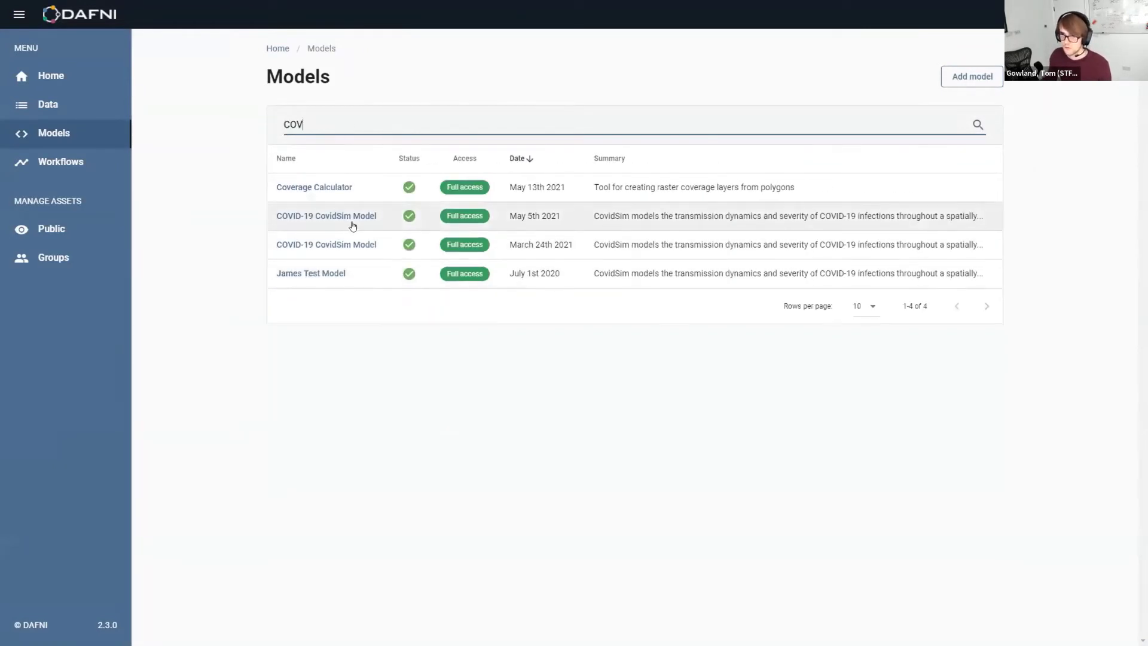
{"action": "left_click", "coordinate": [353, 217]}
Review the CovidSim model's details, parameters and output files, then go to the Workflows page
{"action": "scroll", "coordinate": [537, 379], "scroll_direction": "down", "scroll_amount": 3}
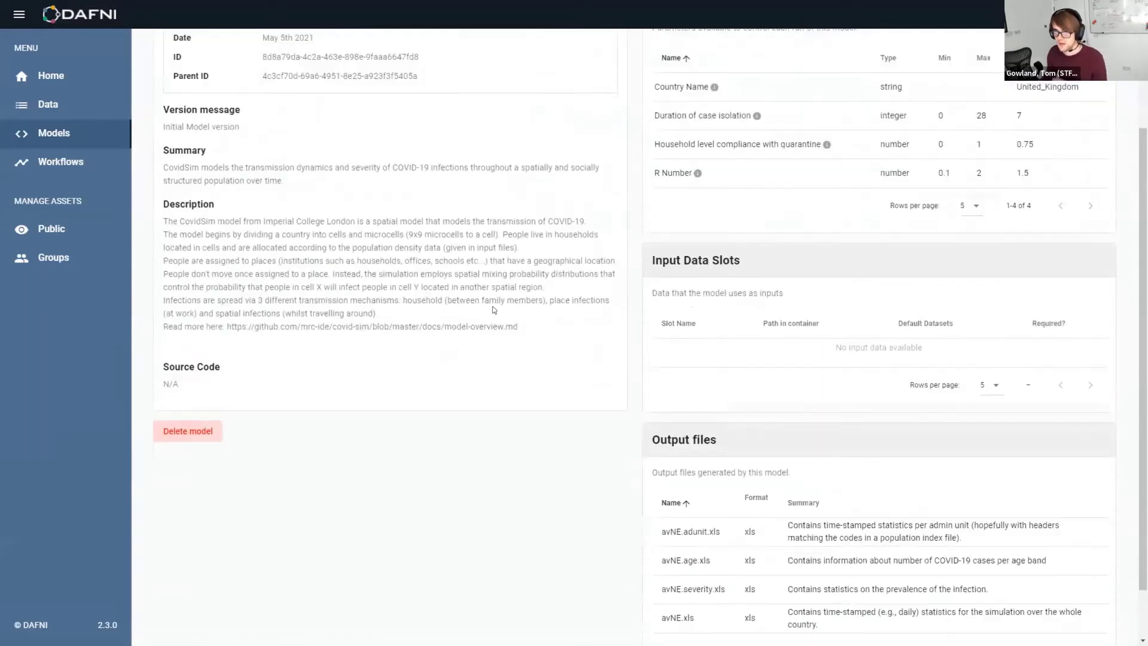
{"action": "scroll", "coordinate": [367, 303], "scroll_direction": "up", "scroll_amount": 2}
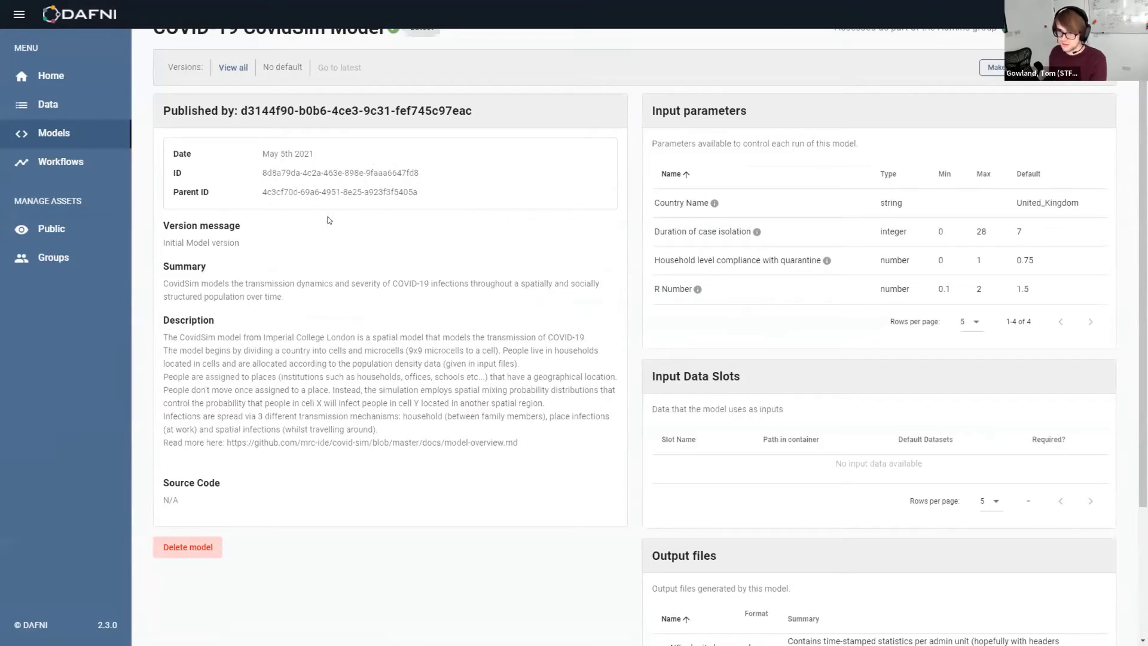
{"action": "scroll", "coordinate": [341, 293], "scroll_direction": "up", "scroll_amount": 1}
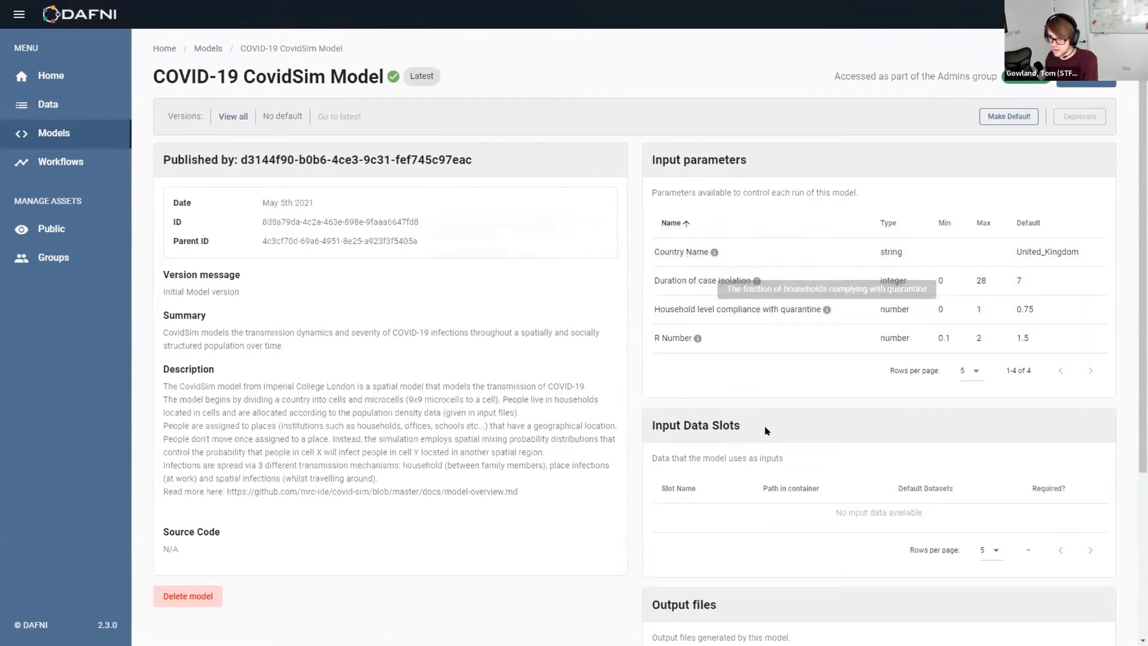
{"action": "scroll", "coordinate": [399, 230], "scroll_direction": "down", "scroll_amount": 4}
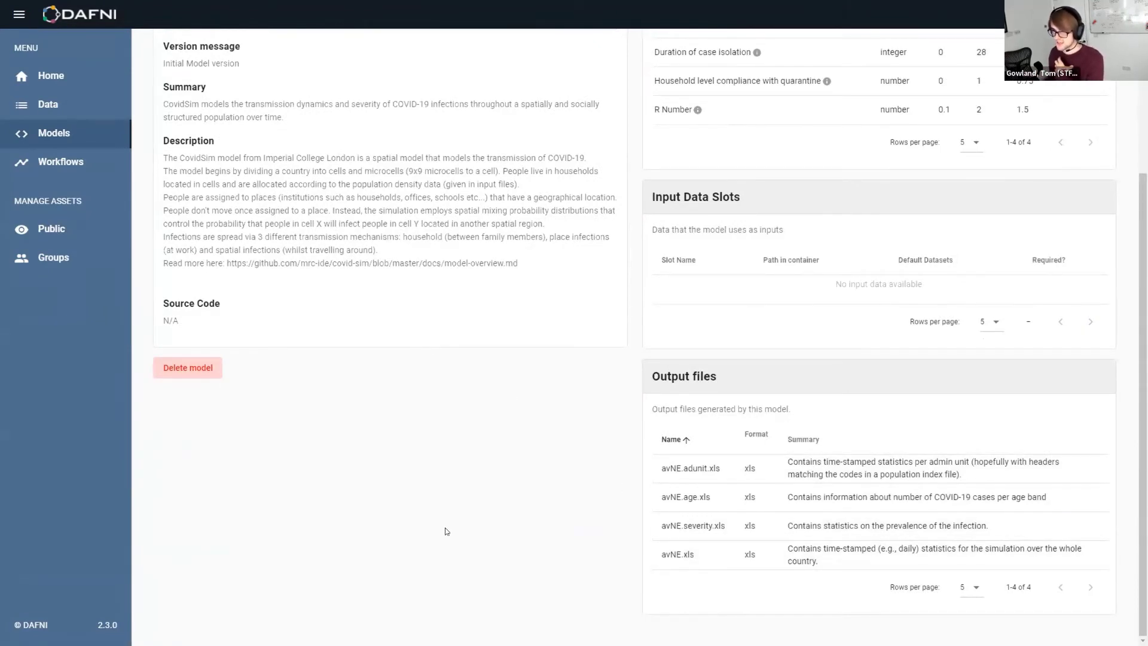
{"action": "scroll", "coordinate": [443, 518], "scroll_direction": "up", "scroll_amount": 4}
{"action": "left_click", "coordinate": [60, 161]}
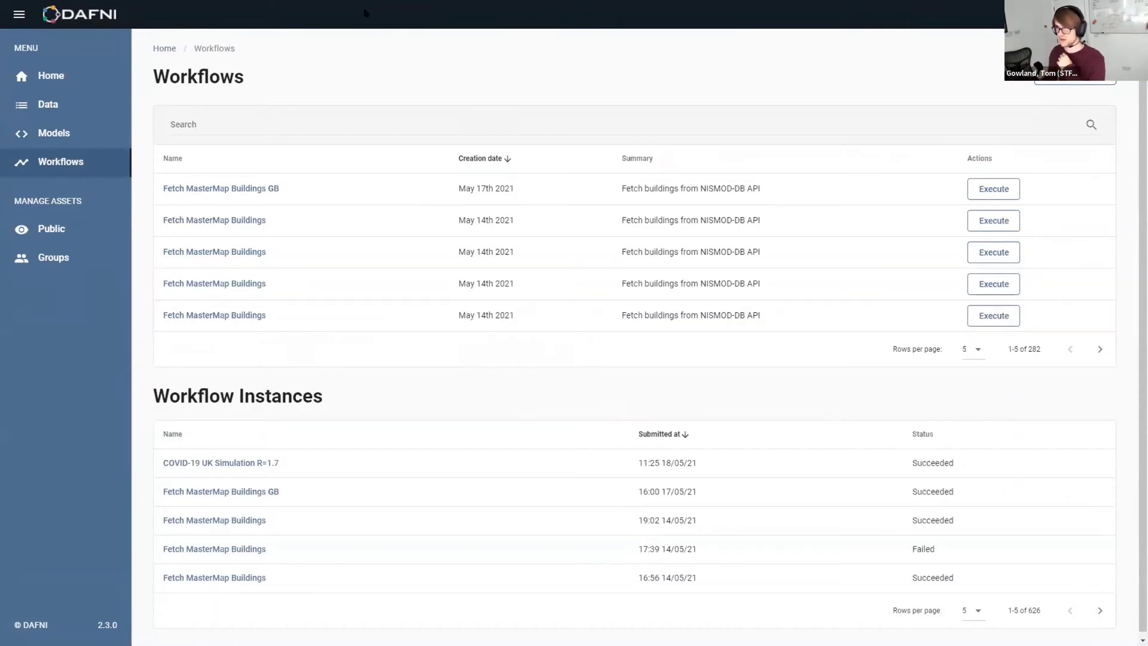
Create workflow test-demo of type test, with test-demo as display name, summary and description
{"action": "left_click", "coordinate": [1069, 82]}
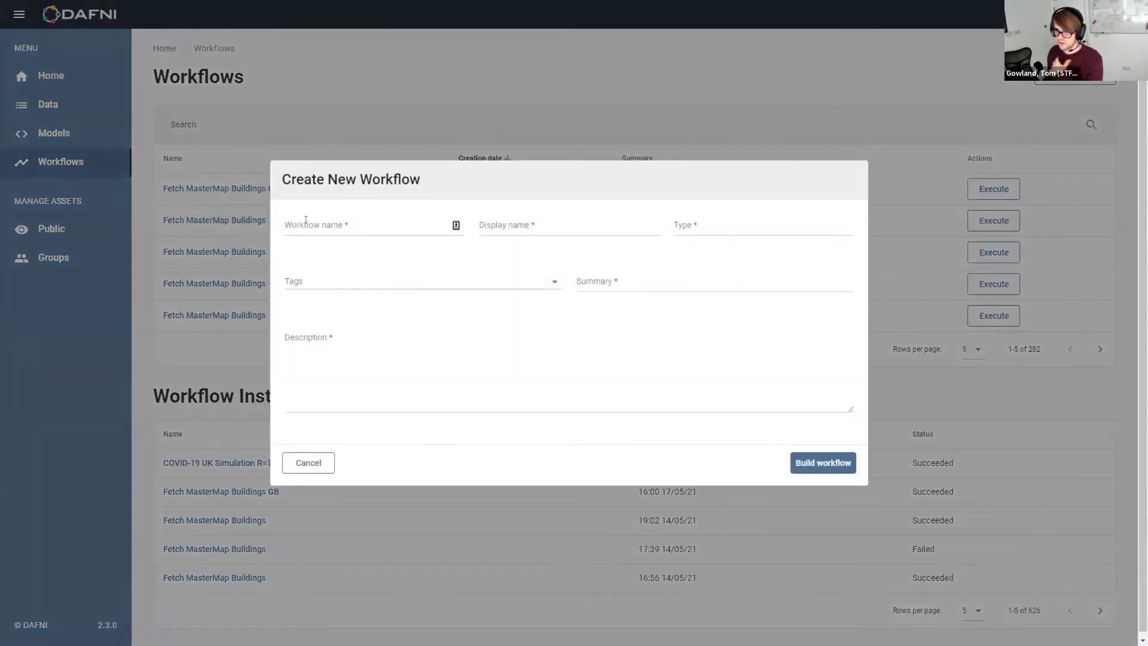
{"action": "type", "text": "test-demo"}
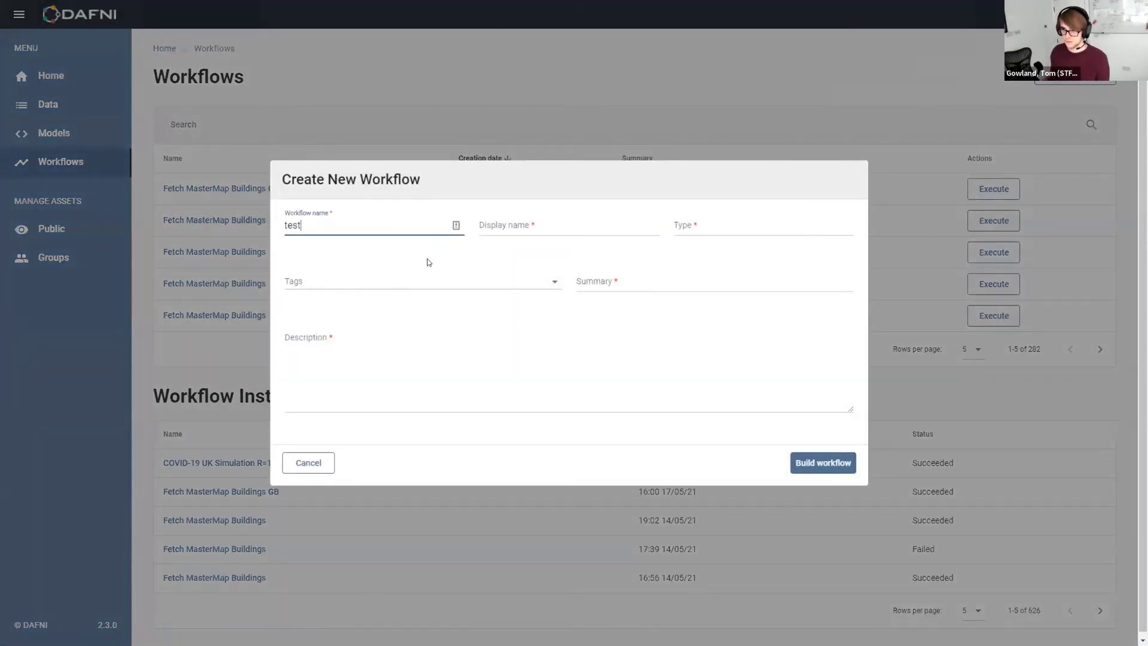
{"action": "key", "text": "ctrl+a"}
{"action": "key", "text": "ctrl+c"}
{"action": "left_click", "coordinate": [509, 234]}
{"action": "key", "text": "ctrl+v"}
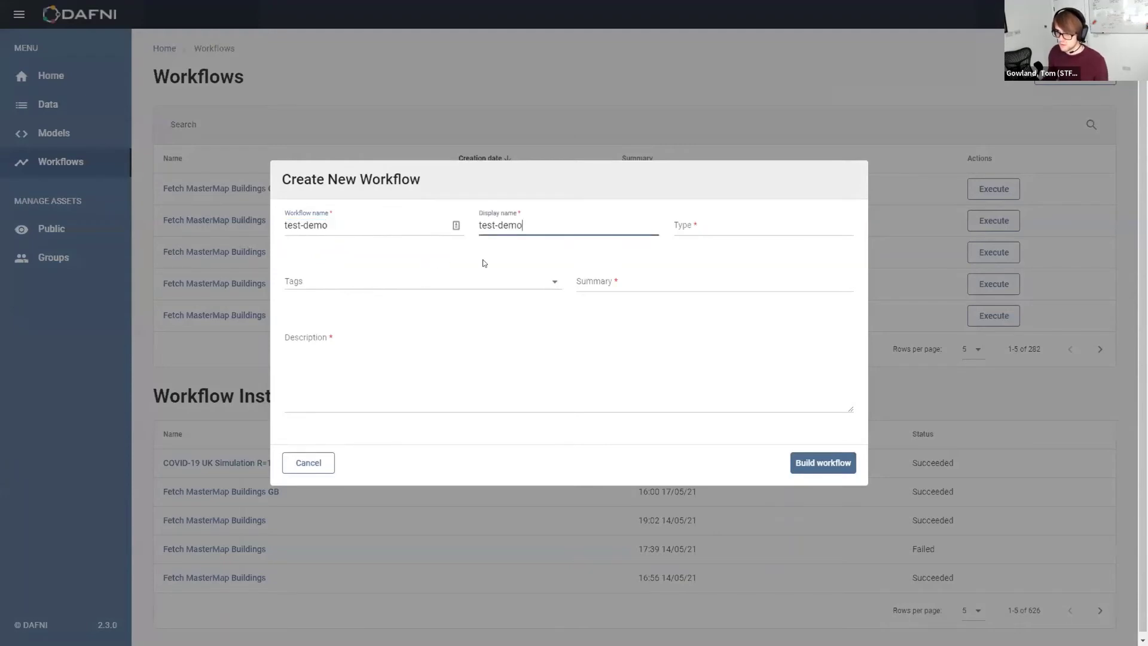
{"action": "left_click", "coordinate": [714, 226]}
{"action": "type", "text": "test"}
{"action": "left_click", "coordinate": [634, 284]}
{"action": "key", "text": "ctrl+v"}
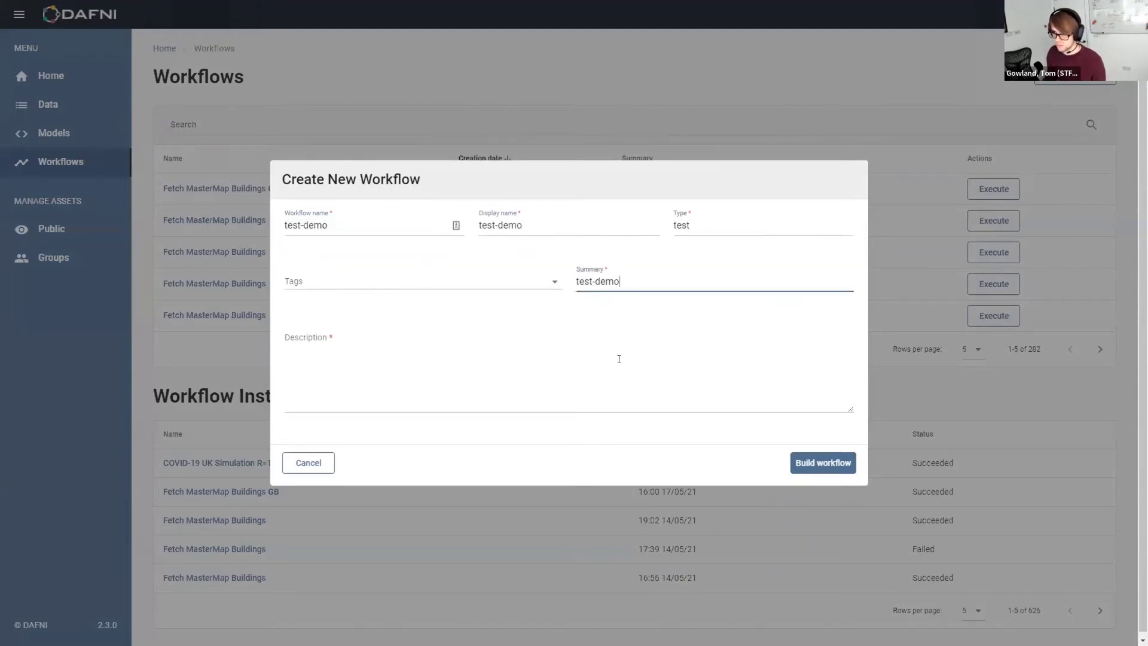
{"action": "left_click", "coordinate": [617, 359]}
{"action": "key", "text": "ctrl+v"}
{"action": "left_click", "coordinate": [822, 463]}
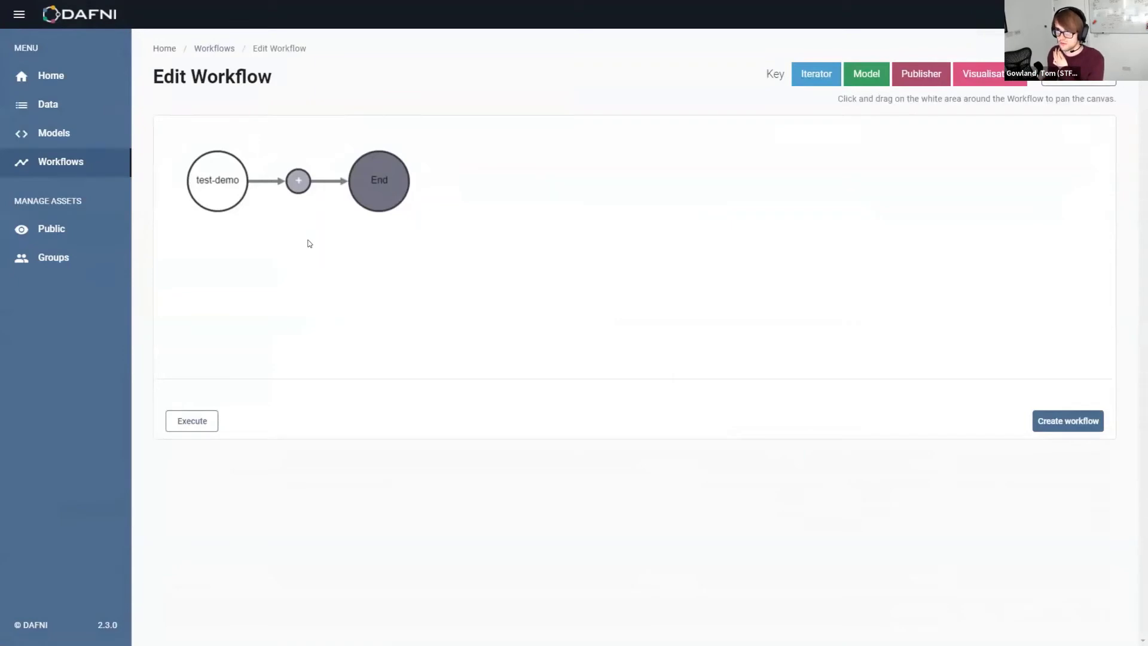
Add a step between test-demo and End, check the MonteCarlo iterator option, then choose Model type
{"action": "left_click", "coordinate": [294, 180]}
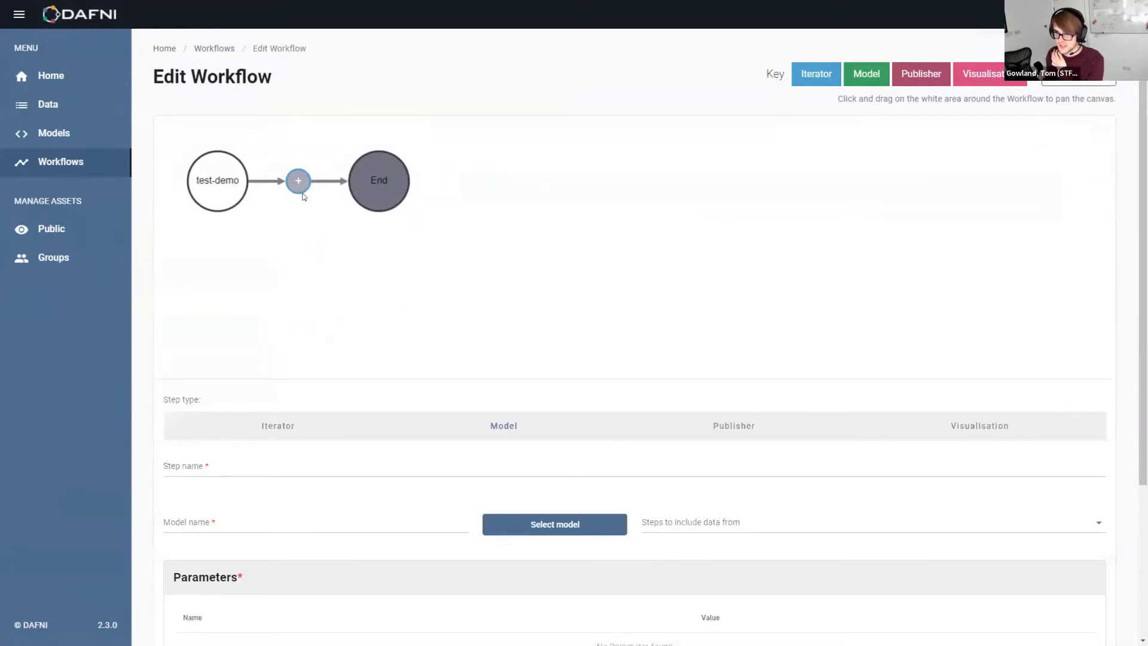
{"action": "scroll", "coordinate": [647, 379], "scroll_direction": "down", "scroll_amount": 1}
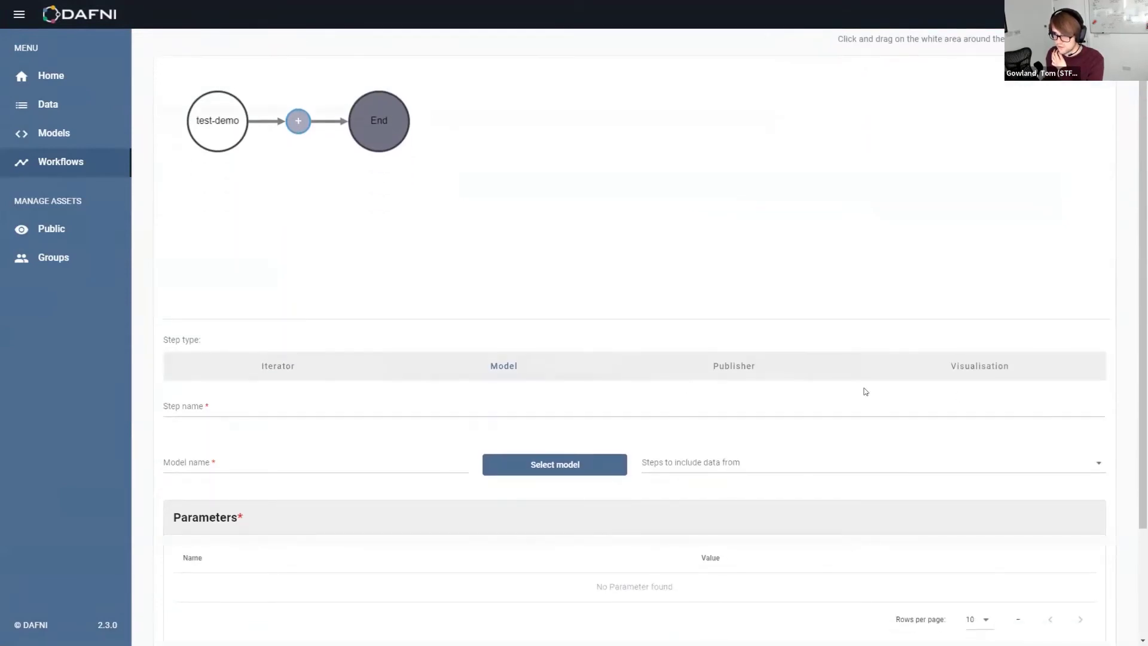
{"action": "left_click", "coordinate": [302, 379]}
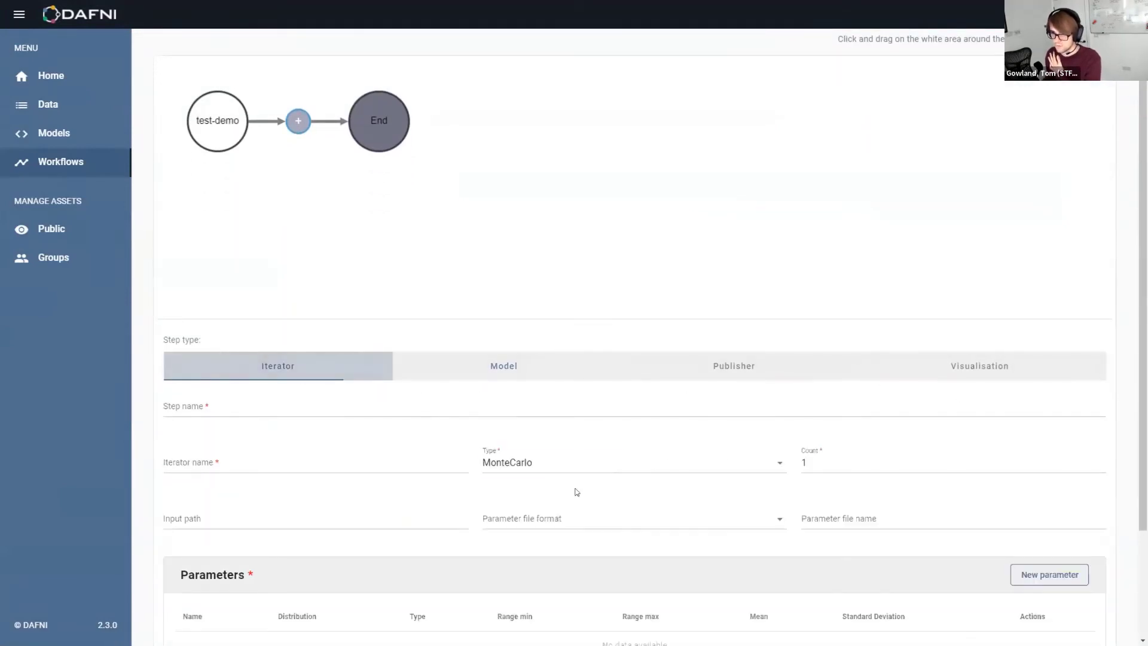
{"action": "scroll", "coordinate": [455, 443], "scroll_direction": "down", "scroll_amount": 2}
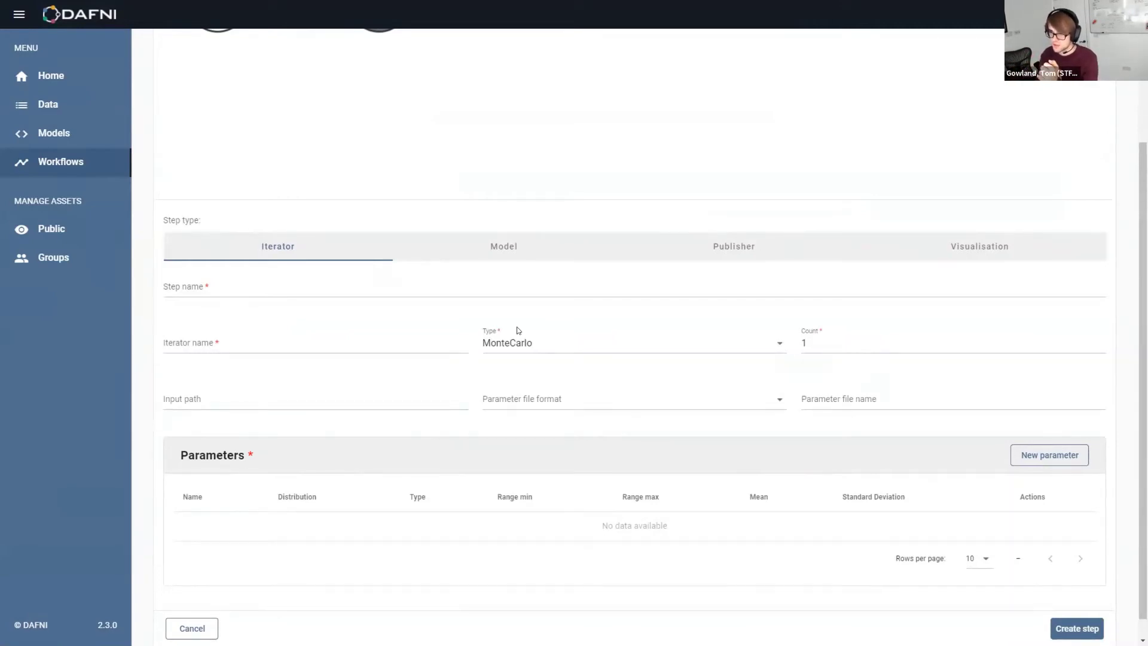
{"action": "left_click", "coordinate": [574, 333]}
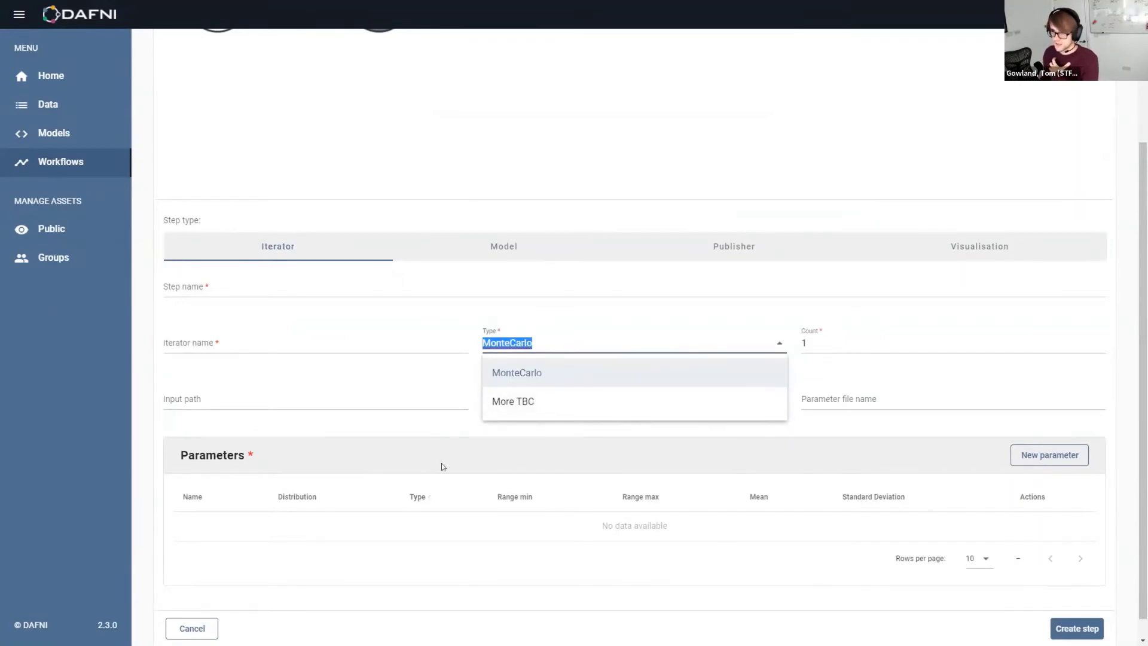
{"action": "left_click", "coordinate": [459, 428]}
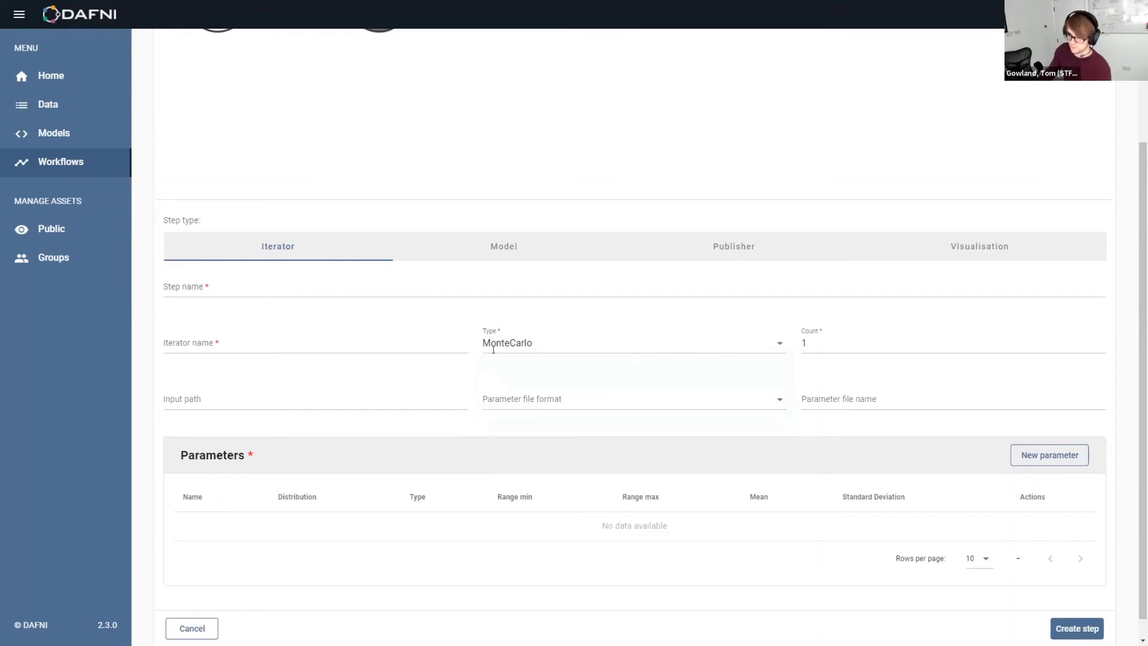
{"action": "left_click", "coordinate": [513, 256]}
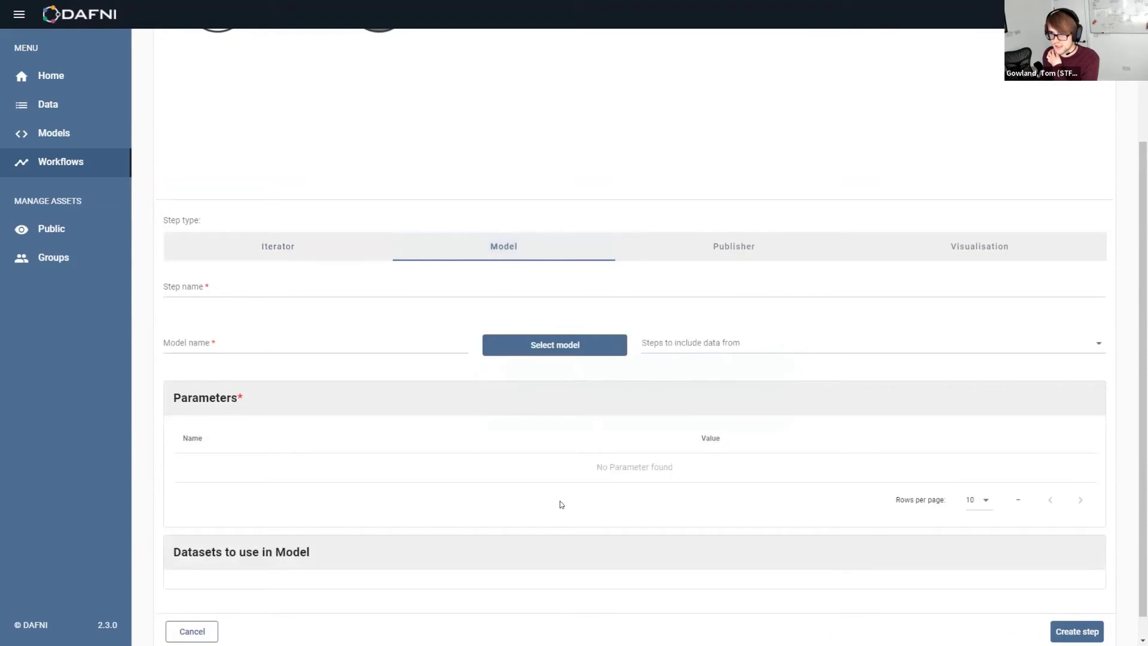
Name the step 'covid' and tick COVID-19 CovidSim Model in the Select Model list
{"action": "scroll", "coordinate": [567, 509], "scroll_direction": "up", "scroll_amount": 1}
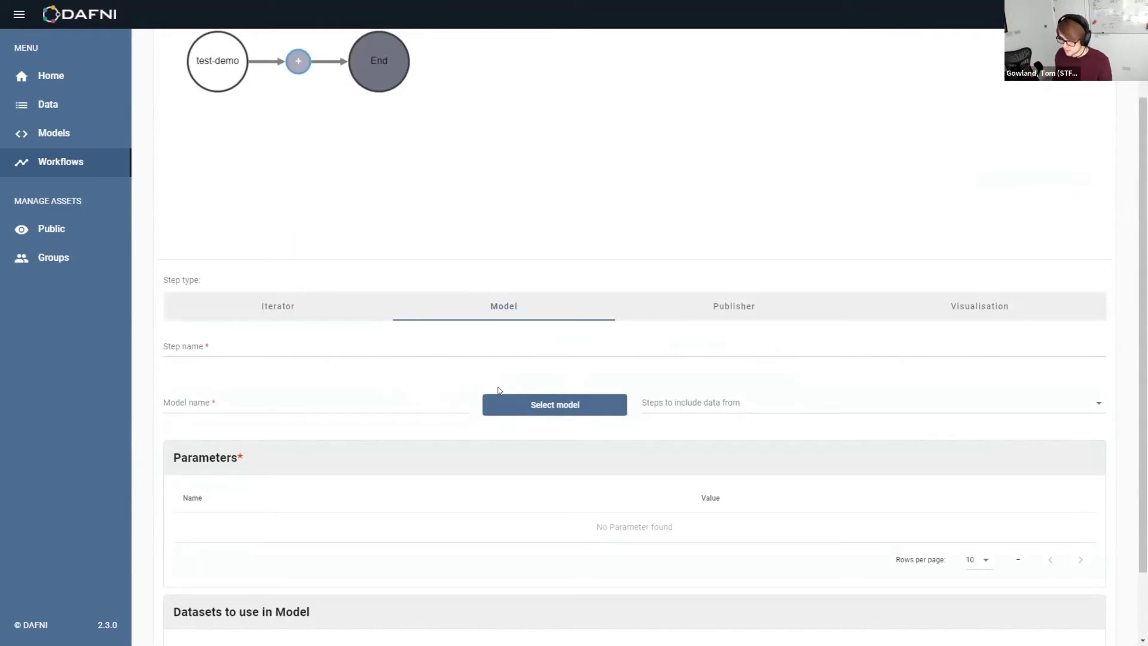
{"action": "left_click", "coordinate": [463, 342]}
{"action": "type", "text": "covid"}
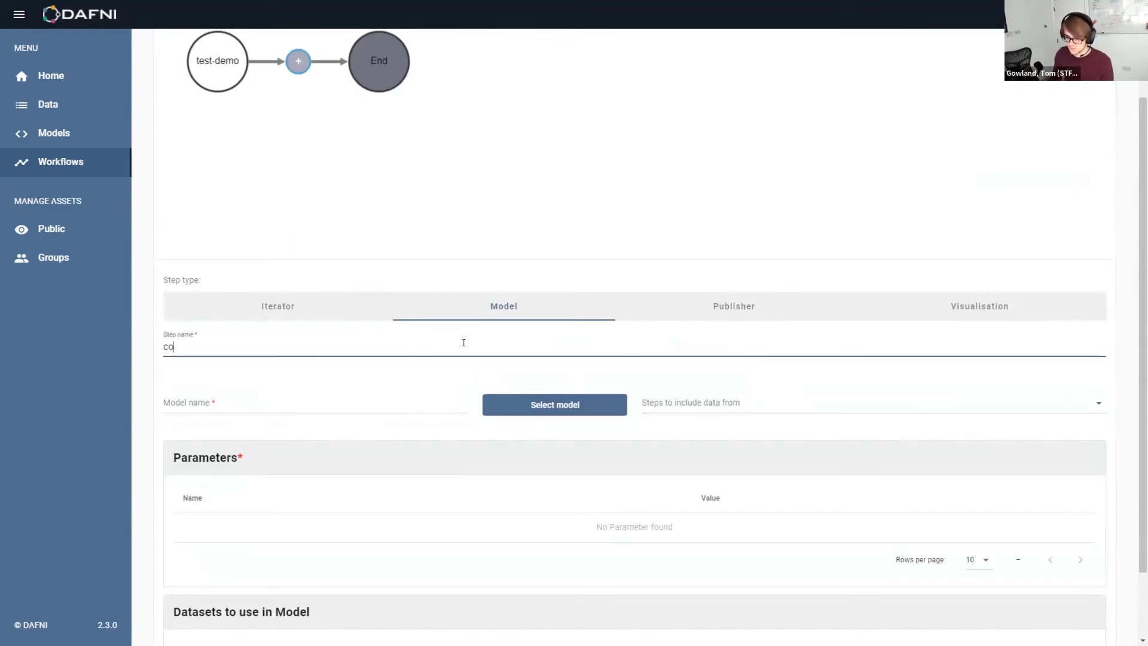
{"action": "left_click", "coordinate": [555, 404]}
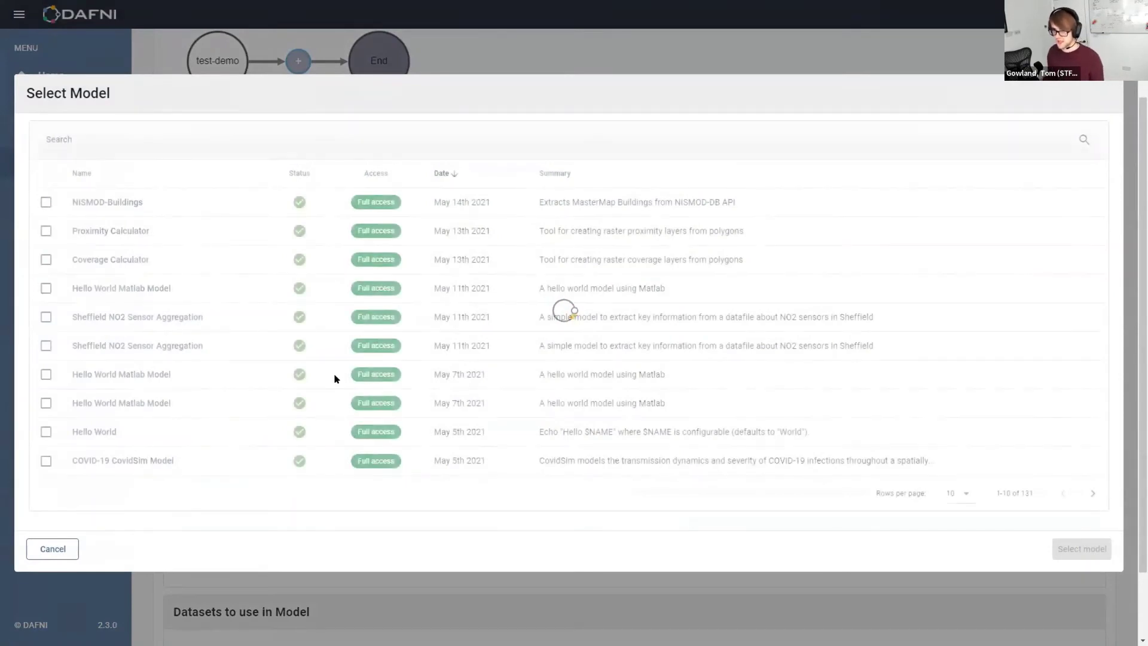
{"action": "left_click", "coordinate": [45, 461]}
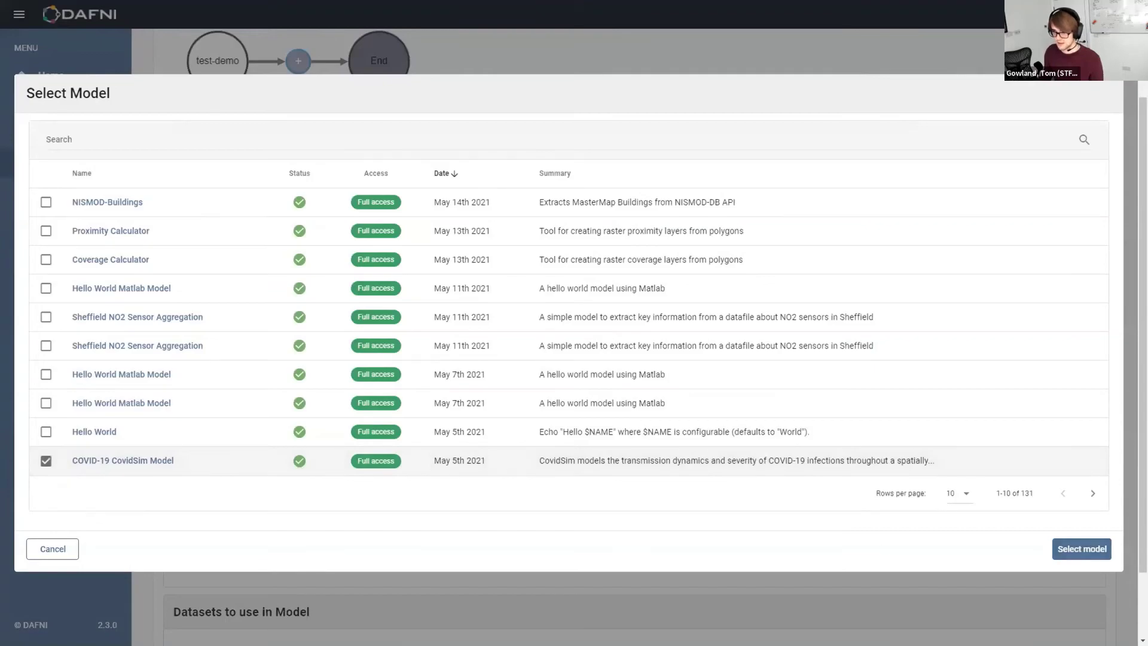
Confirm CovidSim, keep United Kingdom, R 1.5, compliance 0.75 and 7-day isolation, and create the covid step
{"action": "left_click", "coordinate": [1105, 548]}
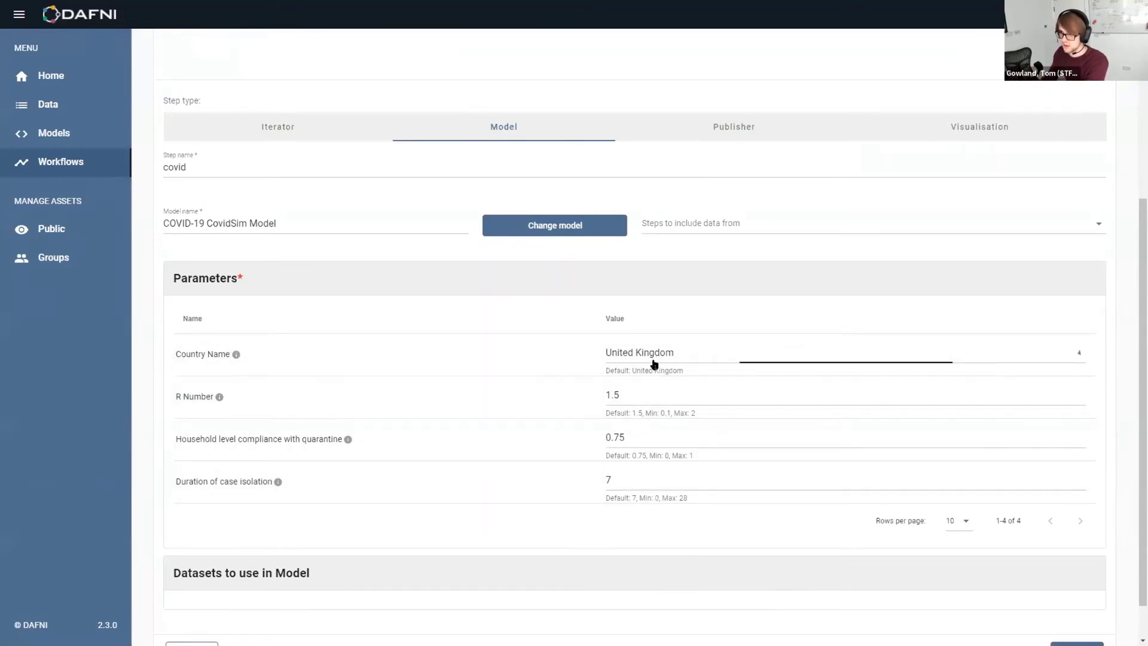
{"action": "left_click", "coordinate": [676, 365]}
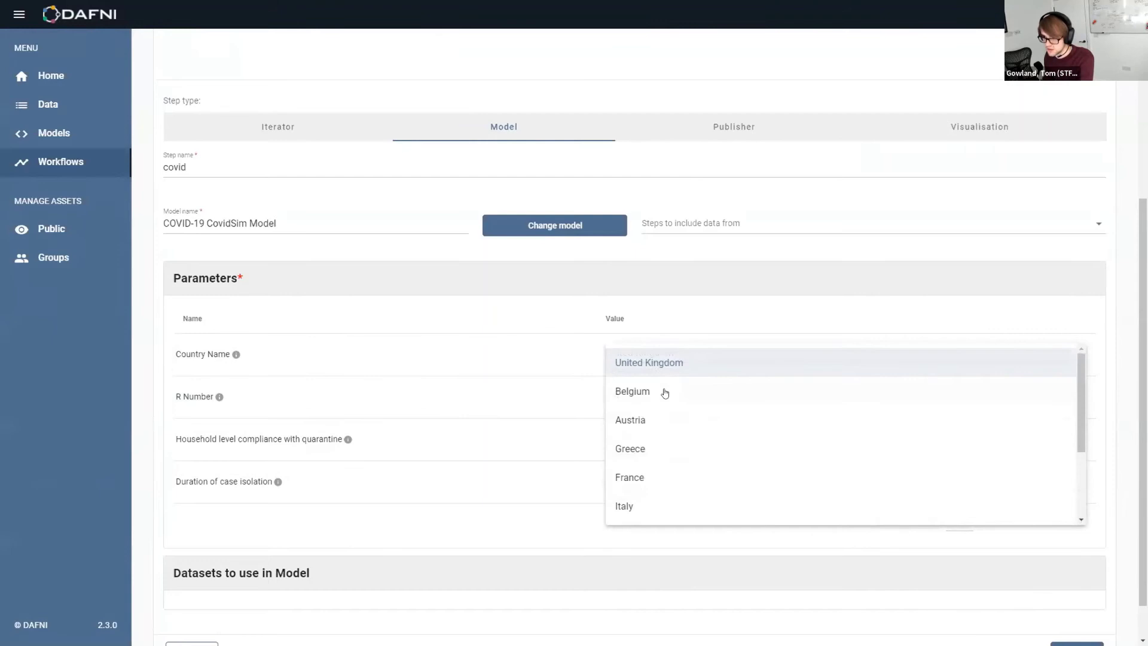
{"action": "left_click", "coordinate": [528, 397]}
{"action": "key", "text": "Tab"}
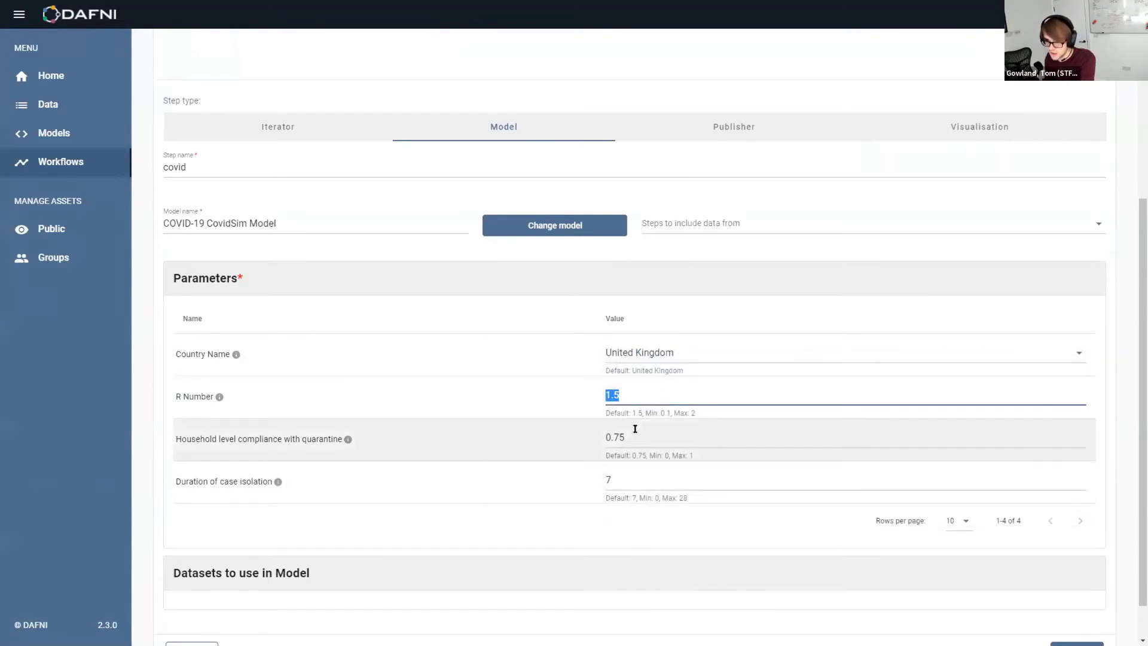
{"action": "left_click", "coordinate": [635, 429]}
{"action": "double_click", "coordinate": [635, 428]}
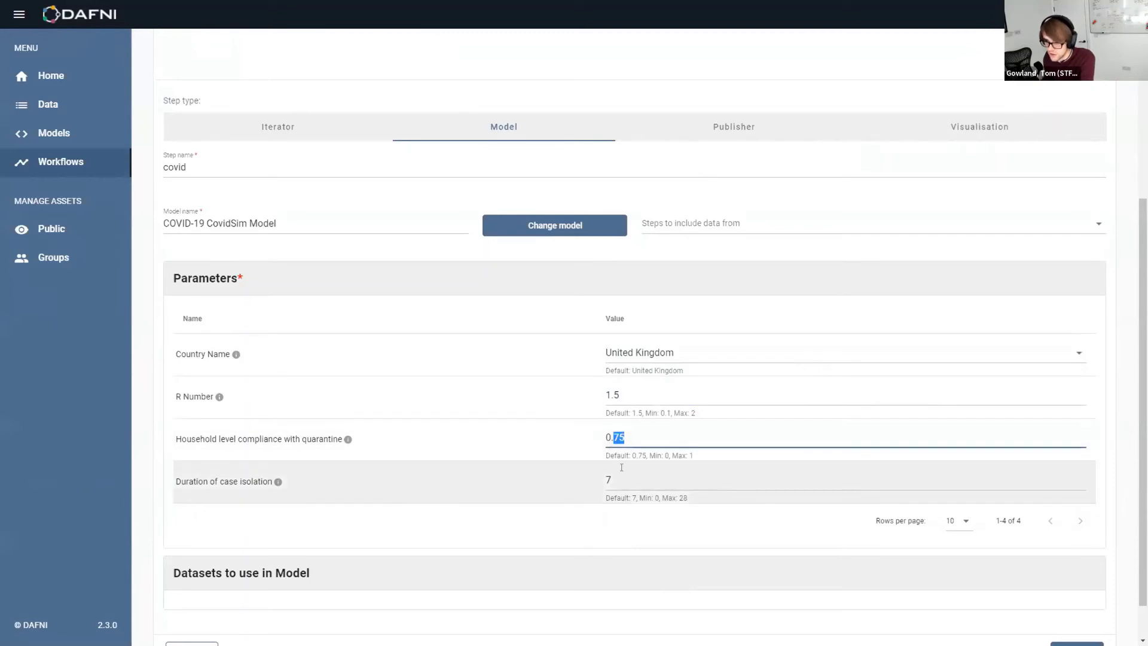
{"action": "key", "text": "Tab"}
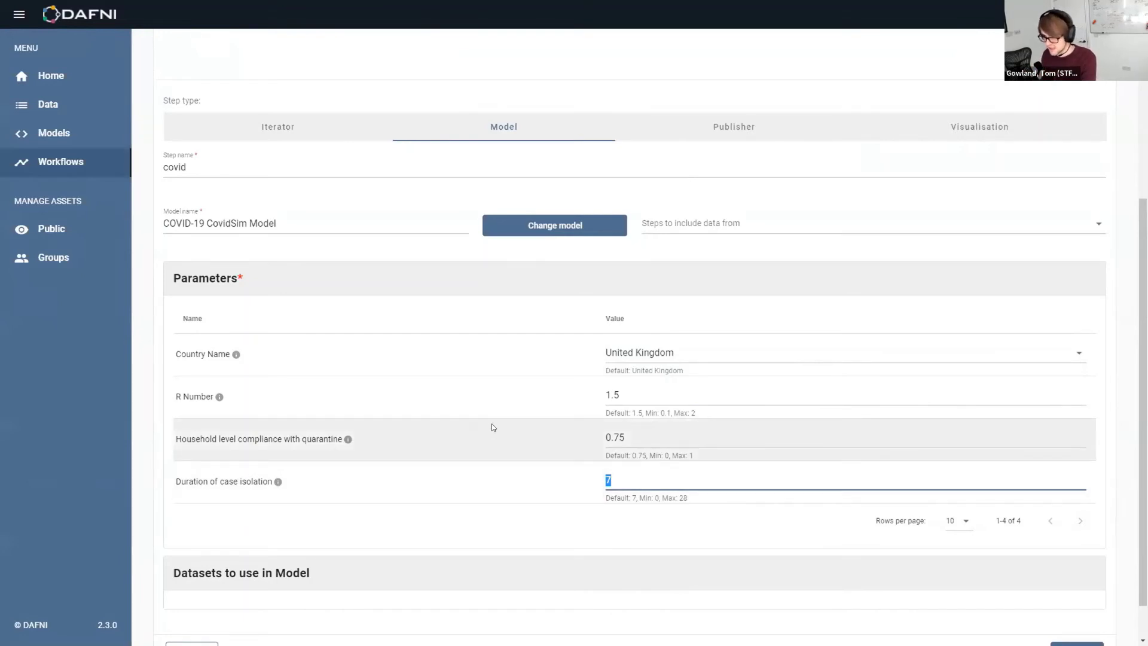
{"action": "scroll", "coordinate": [487, 424], "scroll_direction": "down", "scroll_amount": 1}
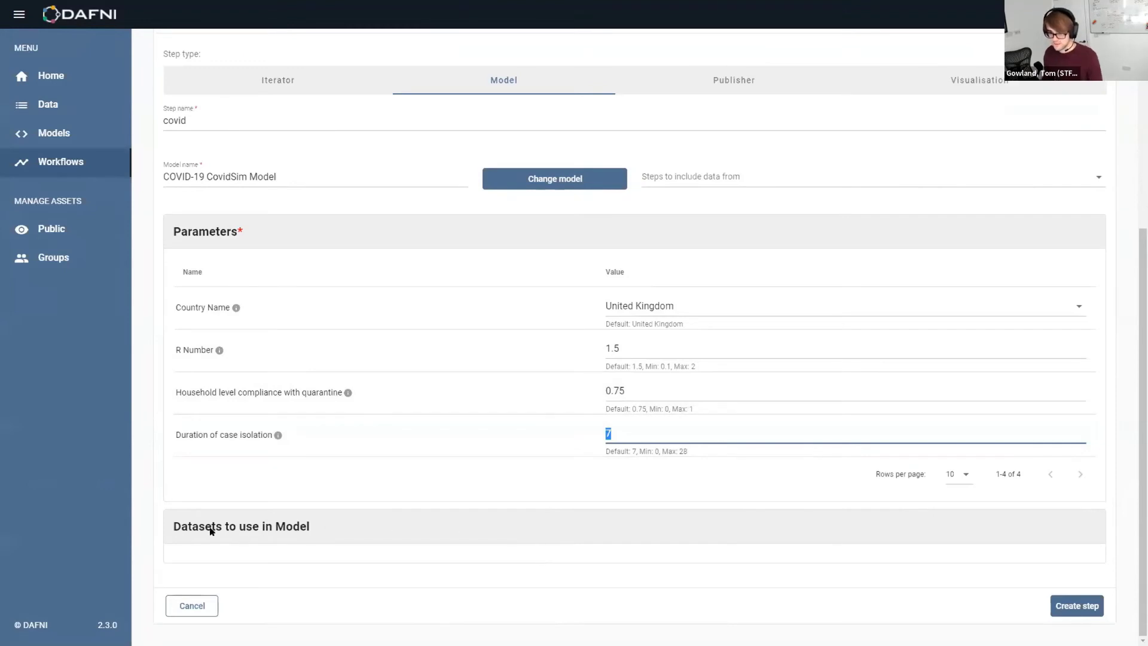
{"action": "left_click_drag", "start_coordinate": [171, 525], "coordinate": [332, 530]}
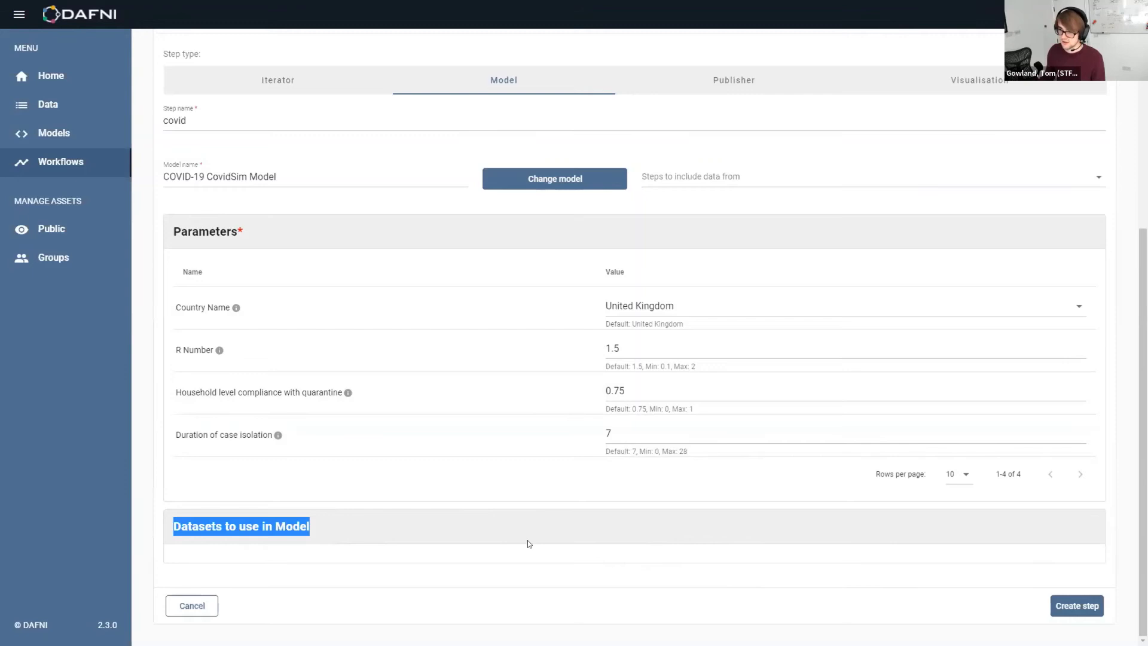
{"action": "left_click", "coordinate": [1076, 606]}
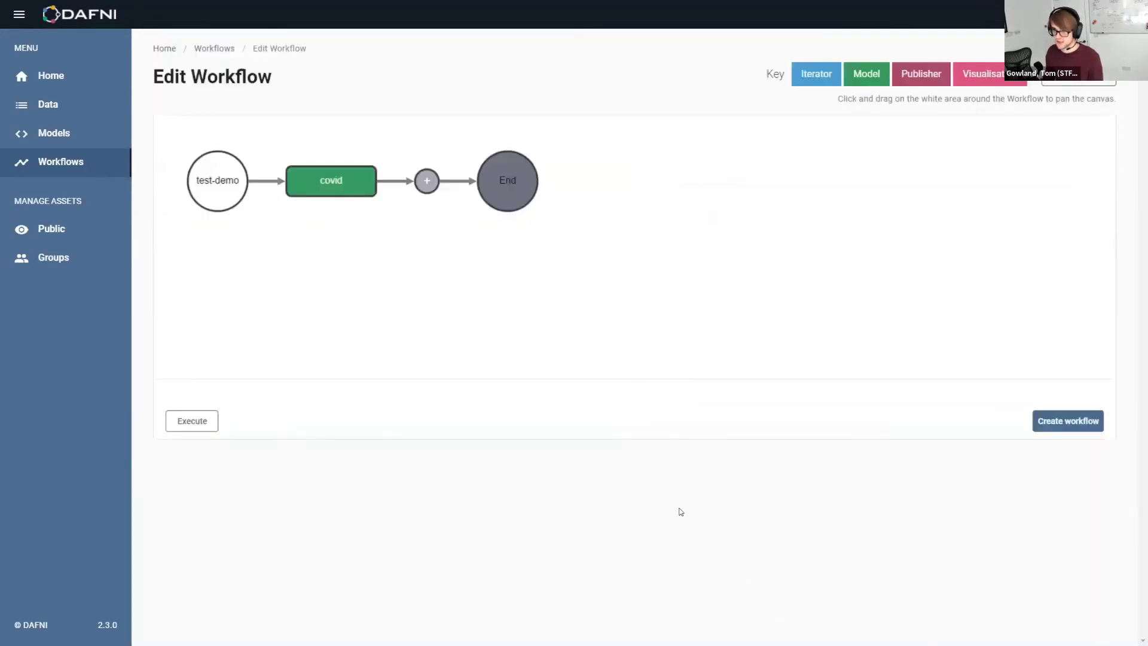
Add a step after covid, briefly recheck the covid step's form, and set the new step to Publisher
{"action": "left_click", "coordinate": [427, 181]}
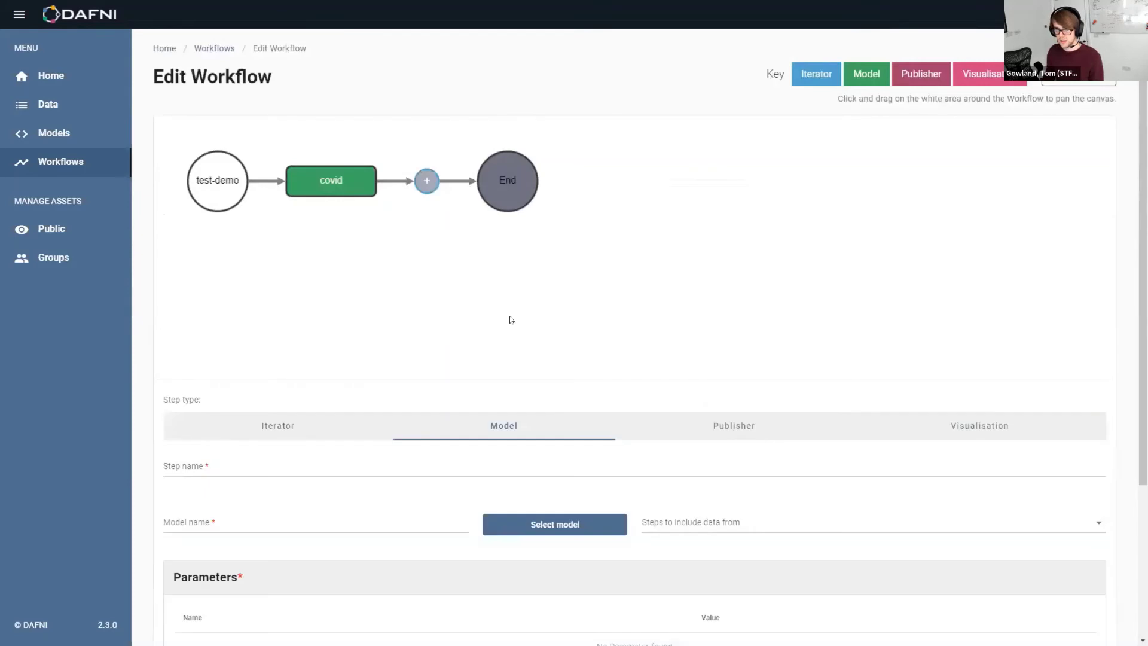
{"action": "left_click", "coordinate": [577, 429]}
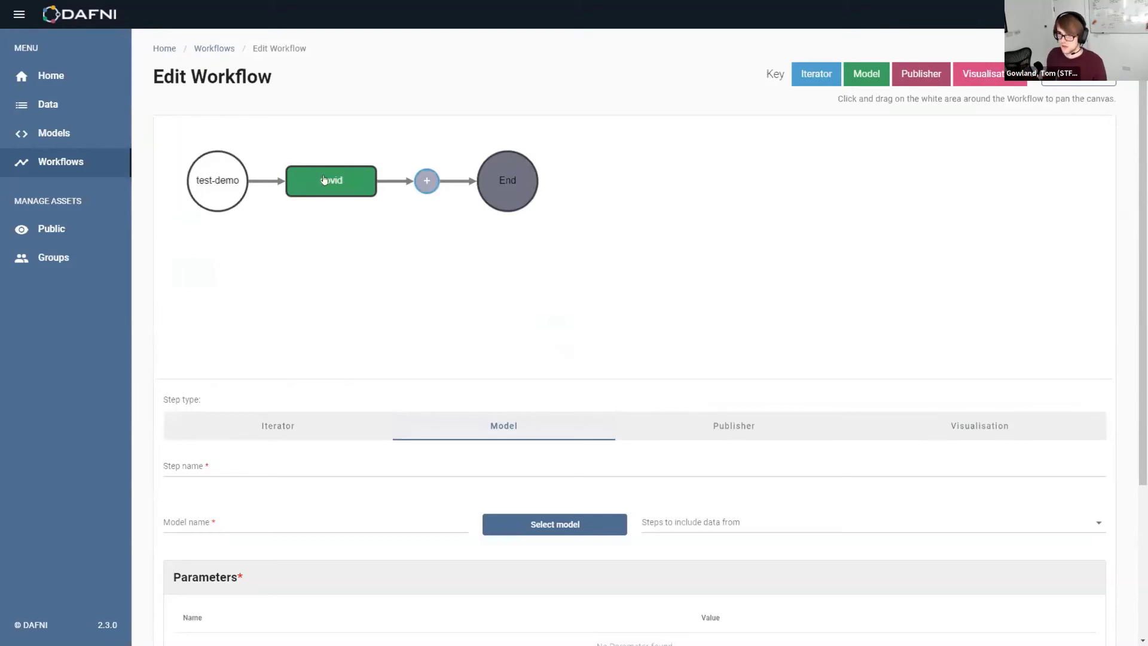
{"action": "left_click", "coordinate": [351, 190]}
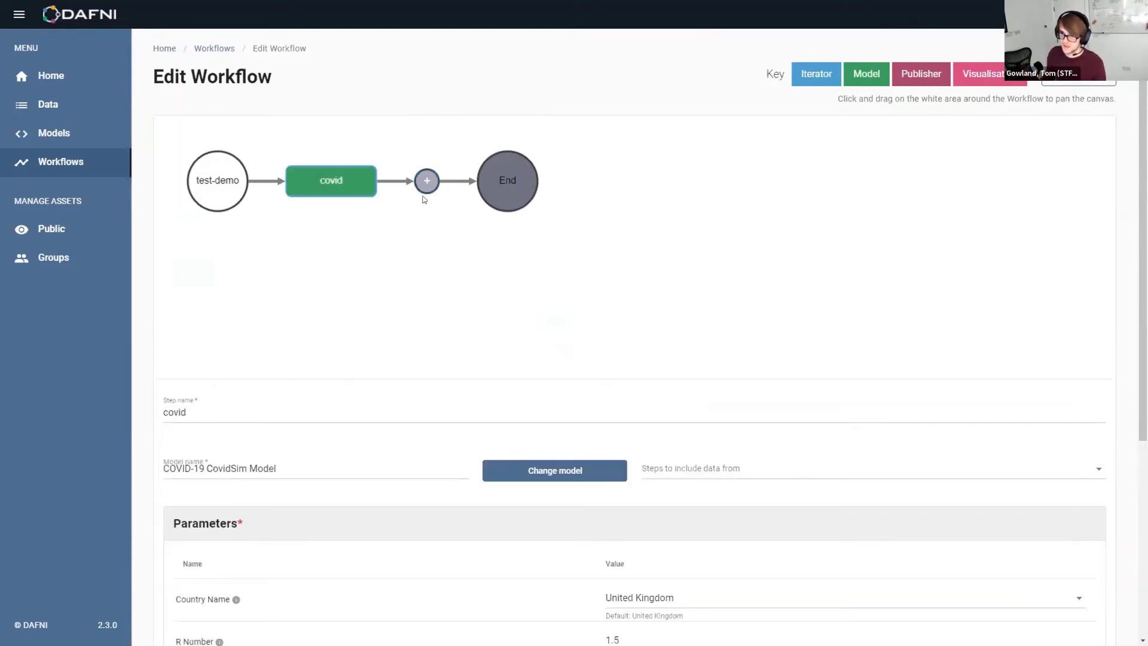
{"action": "left_click", "coordinate": [426, 182]}
{"action": "left_click", "coordinate": [463, 465]}
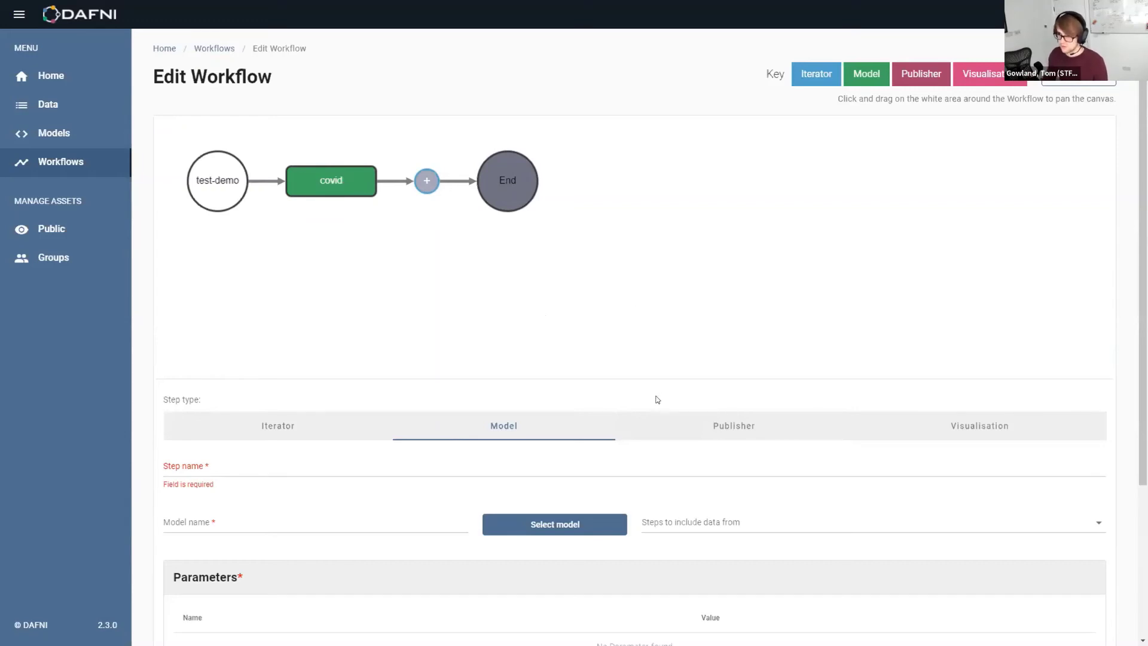
{"action": "left_click", "coordinate": [686, 432]}
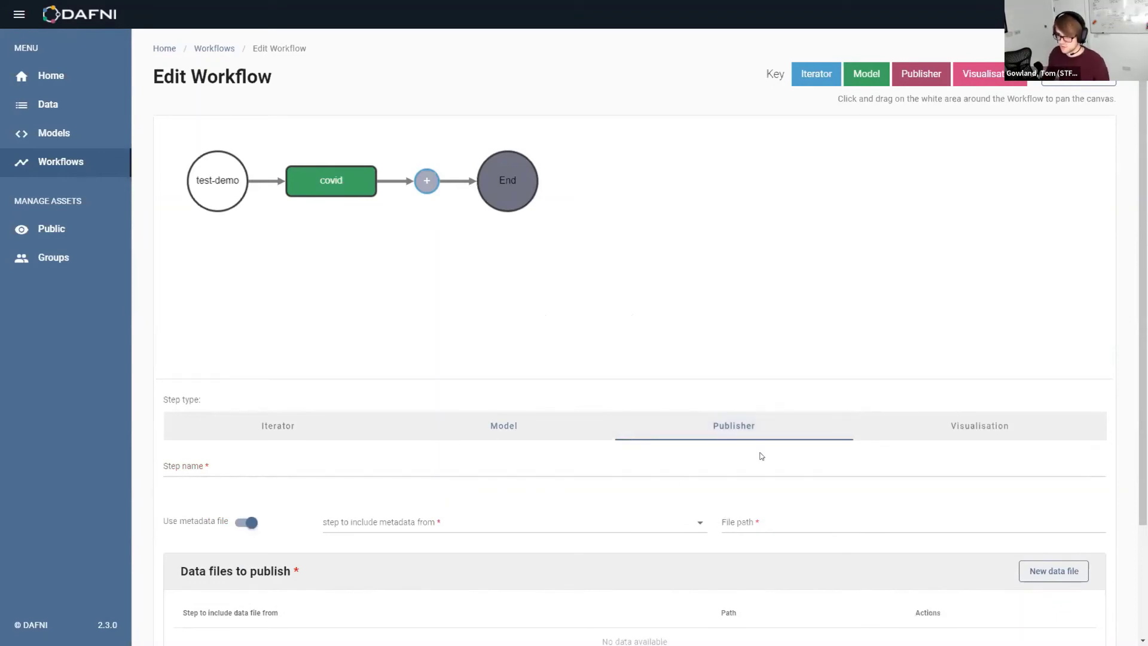
Turn off Use metadata file on the Publisher tab, then make the step after covid a Visualisation step
{"action": "left_click", "coordinate": [1008, 429]}
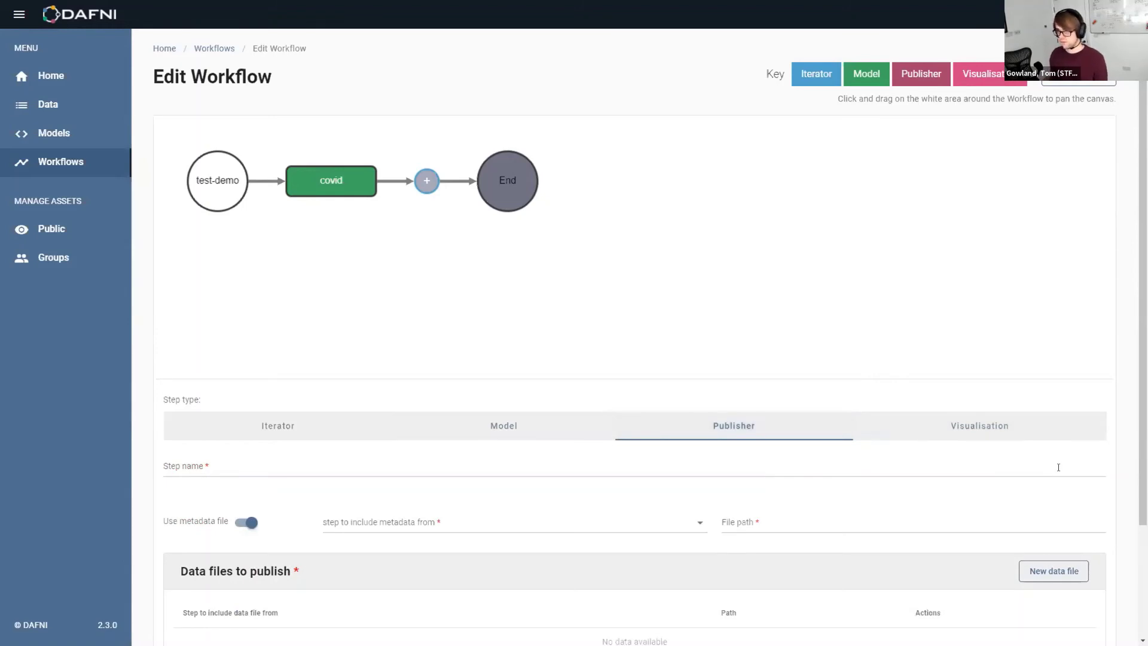
{"action": "left_click", "coordinate": [731, 429]}
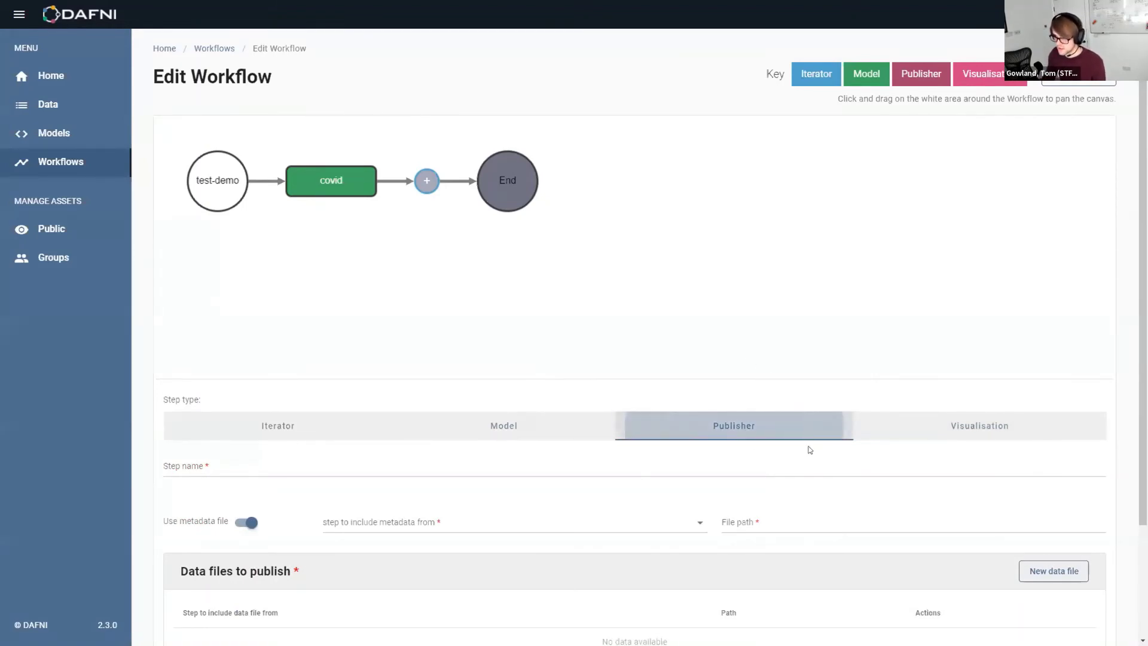
{"action": "left_click", "coordinate": [755, 427]}
{"action": "left_click", "coordinate": [664, 426]}
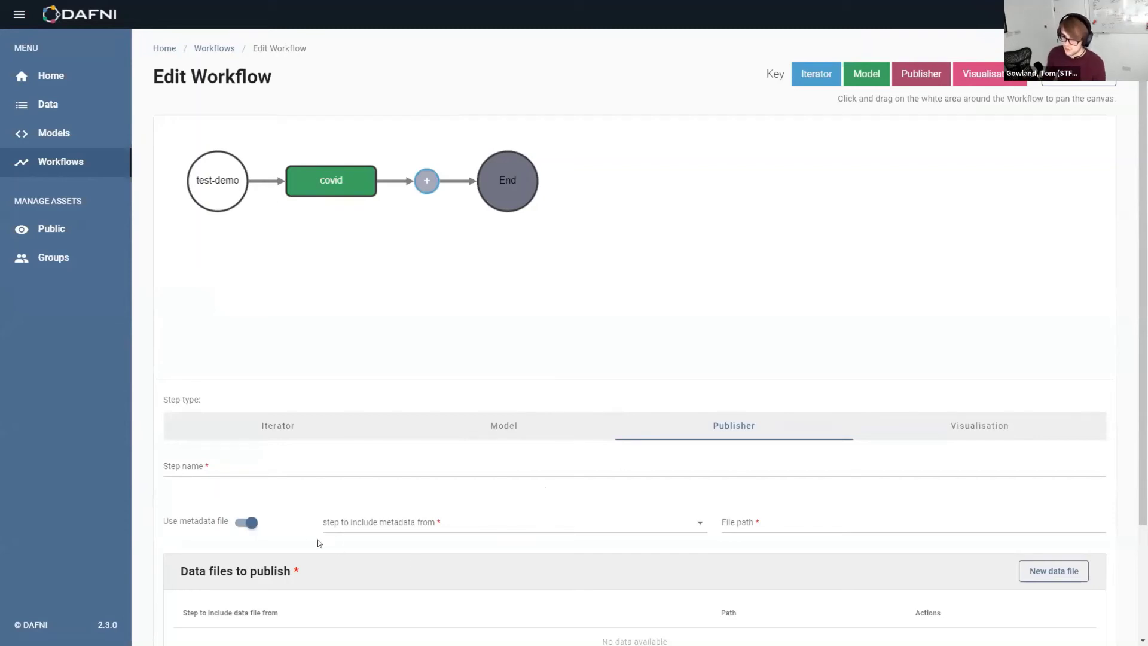
{"action": "left_click", "coordinate": [245, 525]}
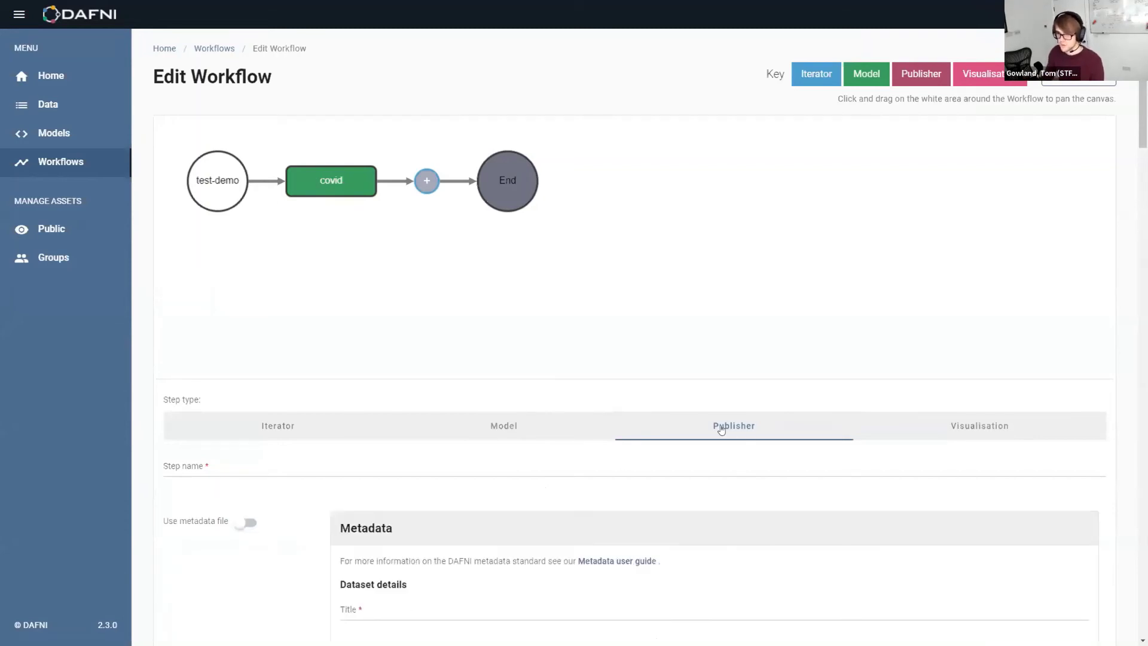
{"action": "scroll", "coordinate": [442, 257], "scroll_direction": "down", "scroll_amount": 9}
{"action": "scroll", "coordinate": [445, 251], "scroll_direction": "down", "scroll_amount": 20}
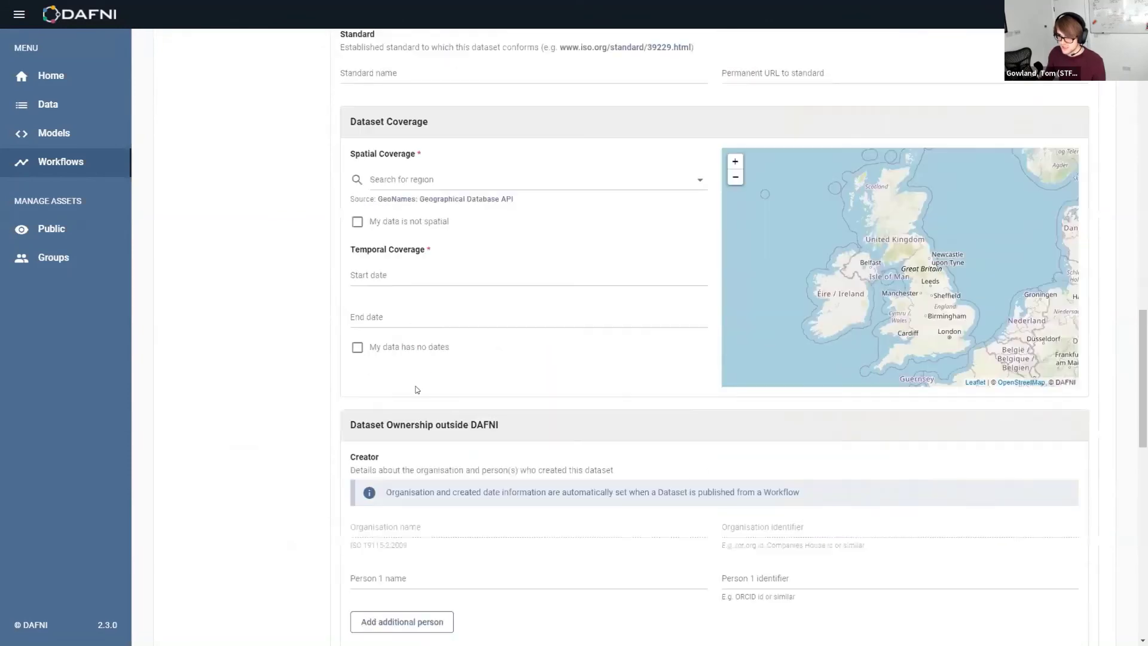
{"action": "scroll", "coordinate": [355, 479], "scroll_direction": "up", "scroll_amount": 15}
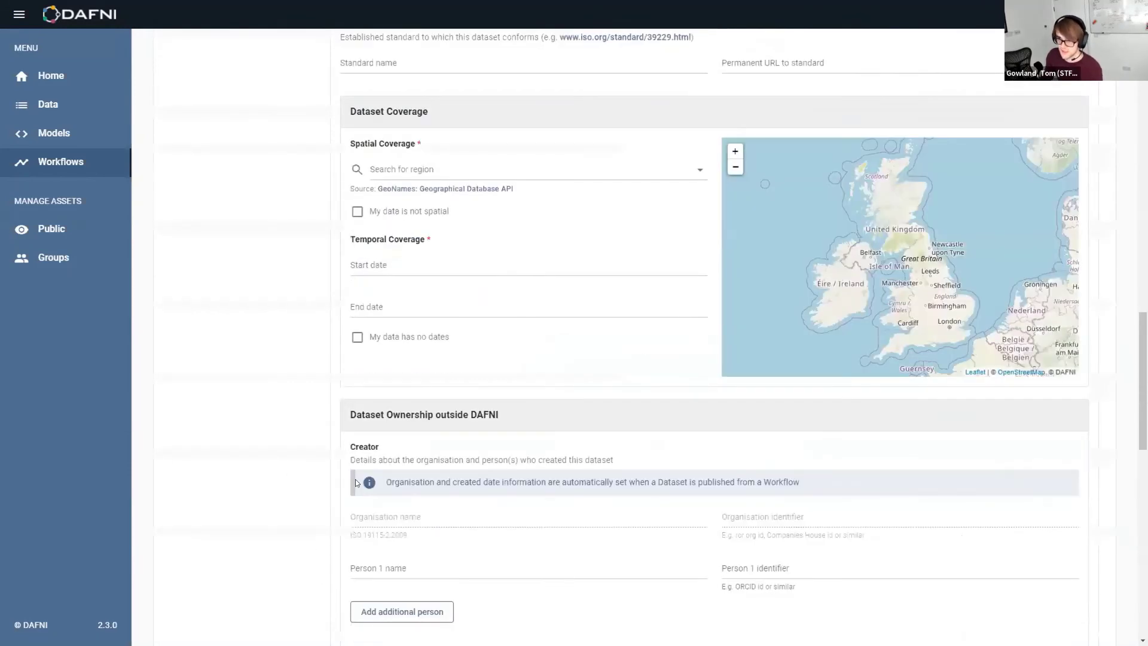
{"action": "scroll", "coordinate": [336, 416], "scroll_direction": "up", "scroll_amount": 10}
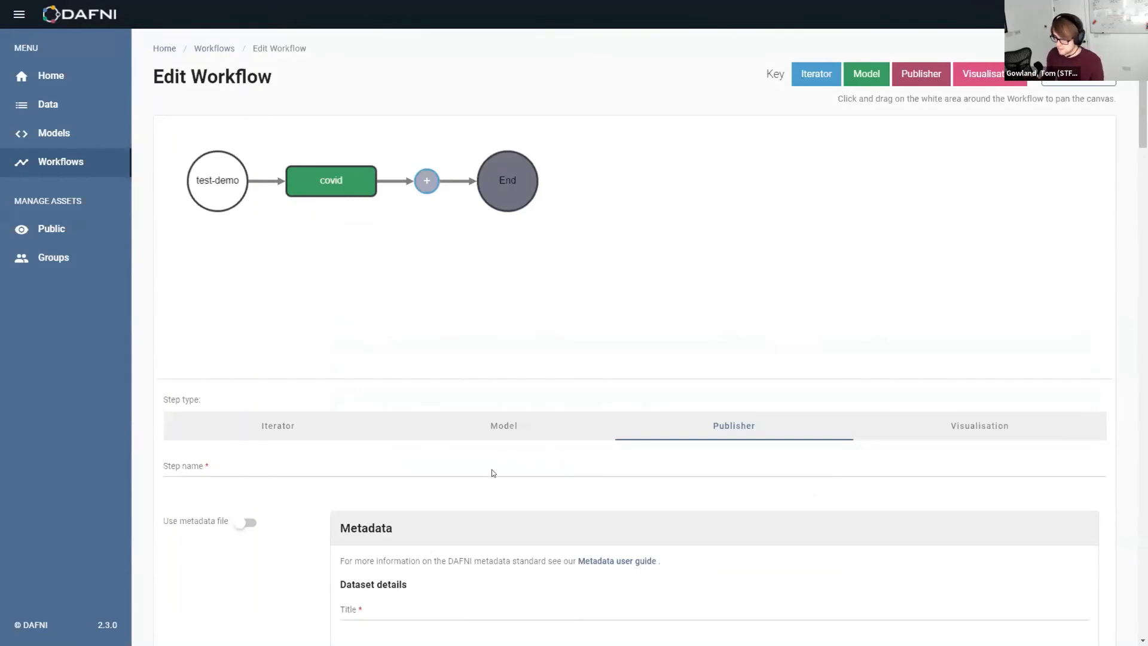
{"action": "left_click", "coordinate": [1011, 429]}
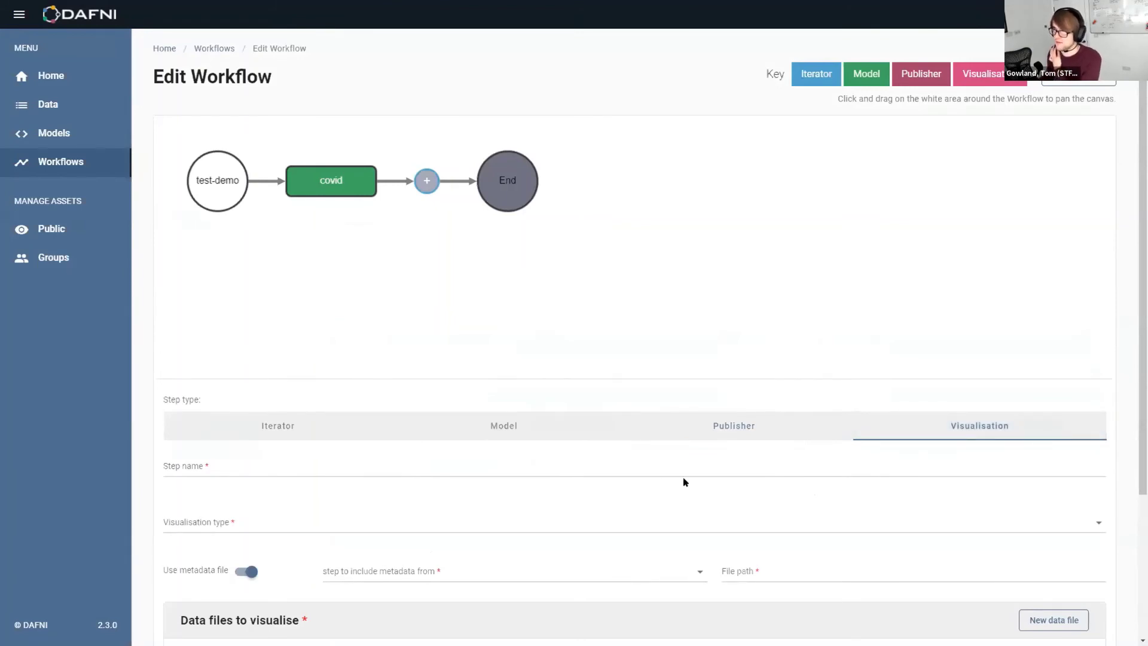
Set the visualisation type to jupyterNotebook and turn off Use metadata file for manual metadata
{"action": "left_click", "coordinate": [283, 533]}
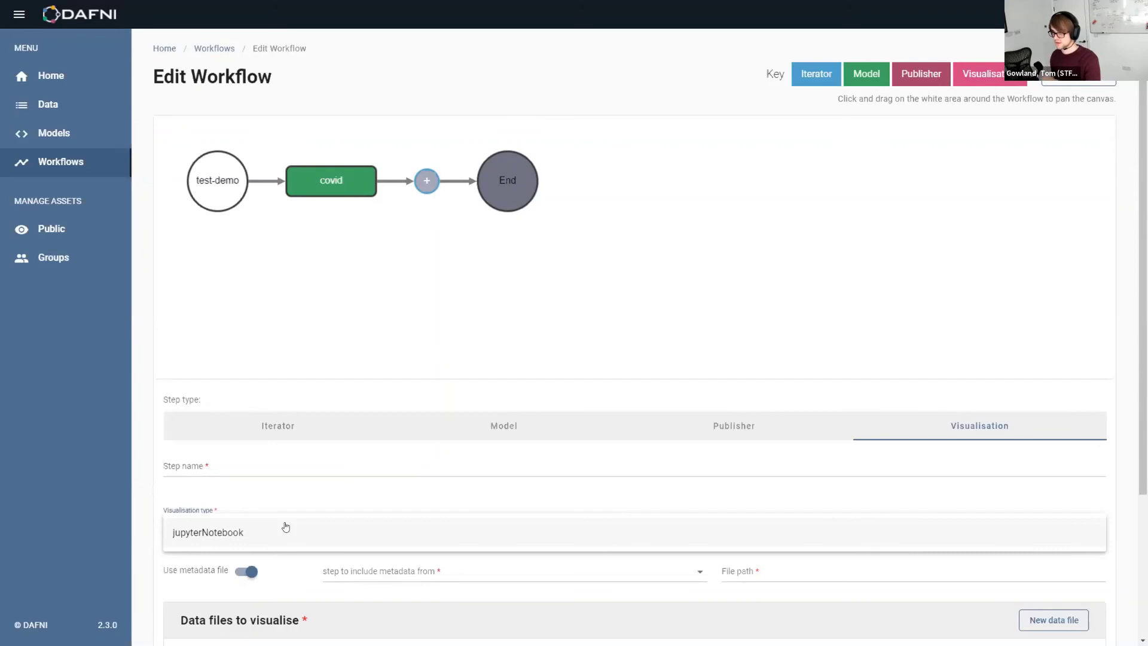
{"action": "left_click", "coordinate": [318, 532]}
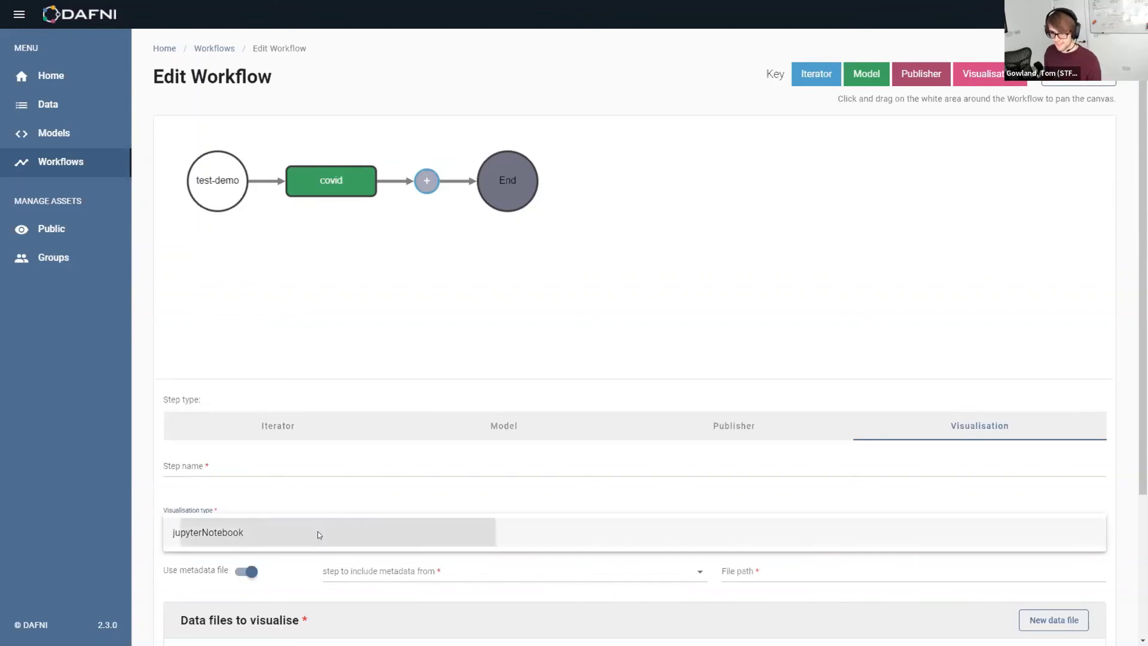
{"action": "left_click", "coordinate": [247, 571]}
{"action": "scroll", "coordinate": [436, 538], "scroll_direction": "down", "scroll_amount": 9}
{"action": "scroll", "coordinate": [429, 551], "scroll_direction": "down", "scroll_amount": 4}
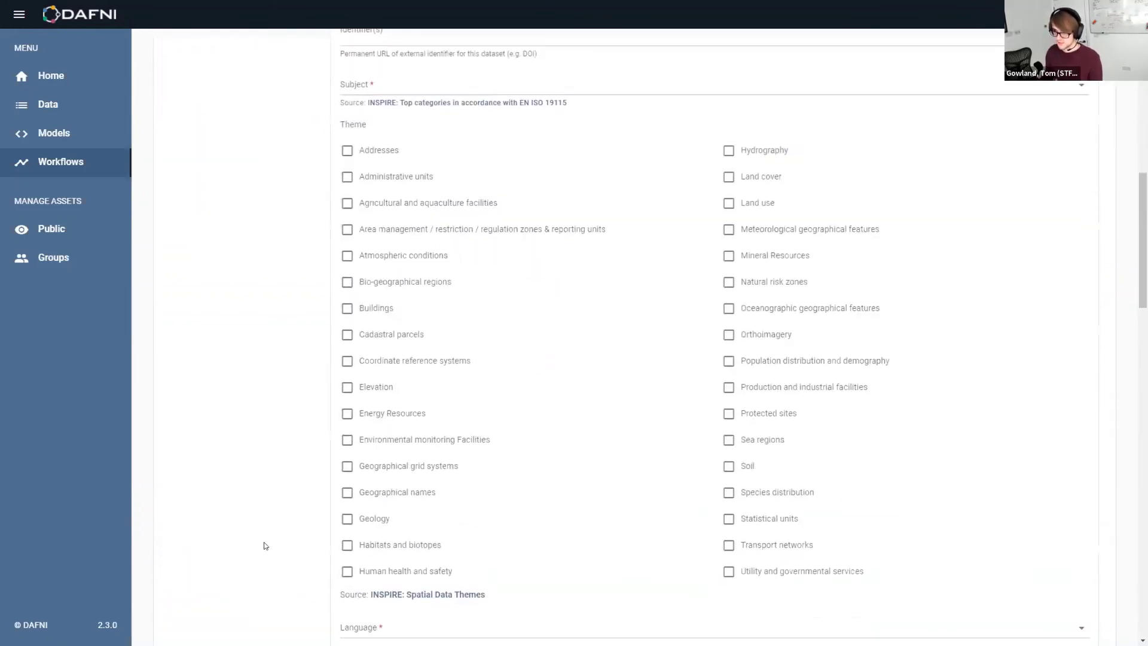
{"action": "scroll", "coordinate": [320, 550], "scroll_direction": "up", "scroll_amount": 11}
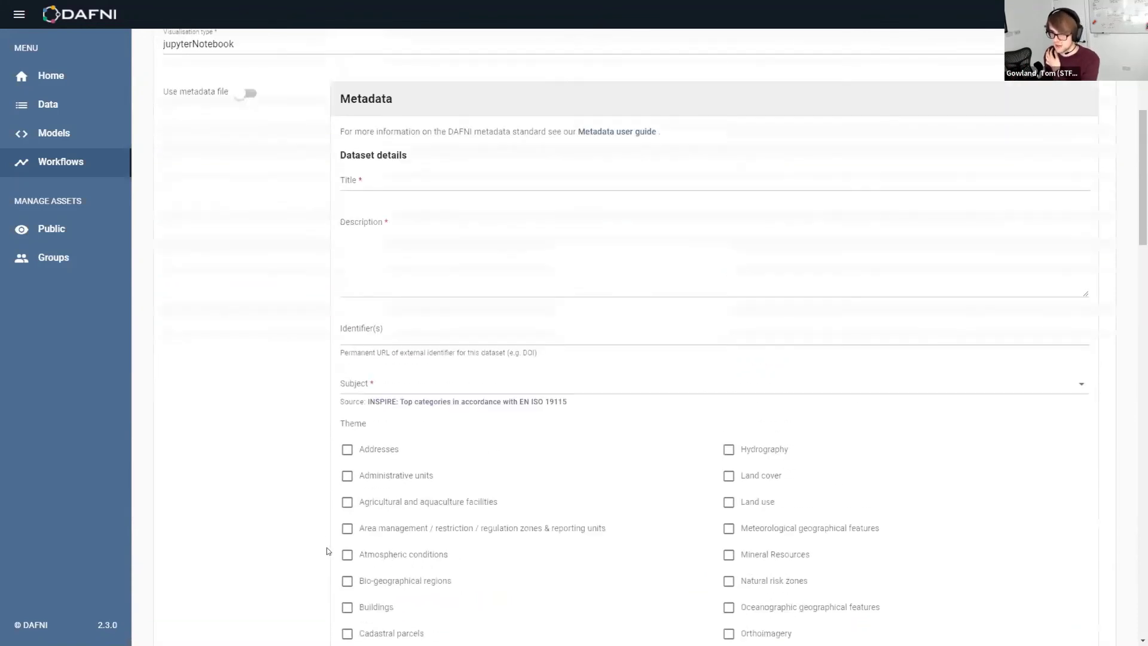
{"action": "scroll", "coordinate": [320, 541], "scroll_direction": "up", "scroll_amount": 2}
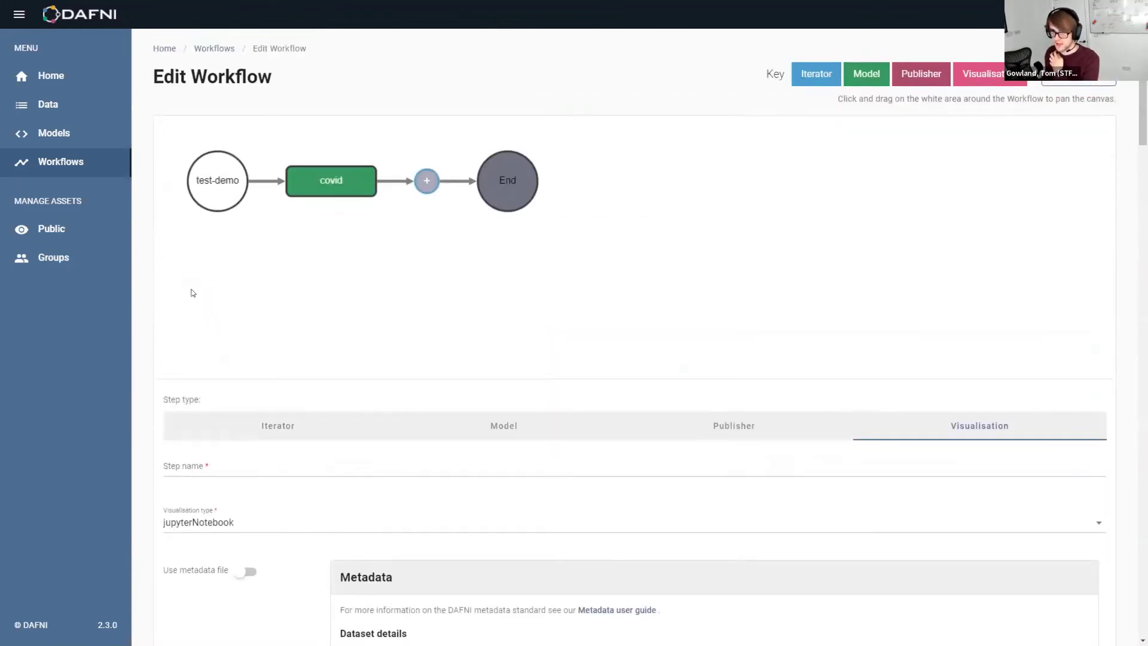
{"action": "left_click", "coordinate": [56, 170]}
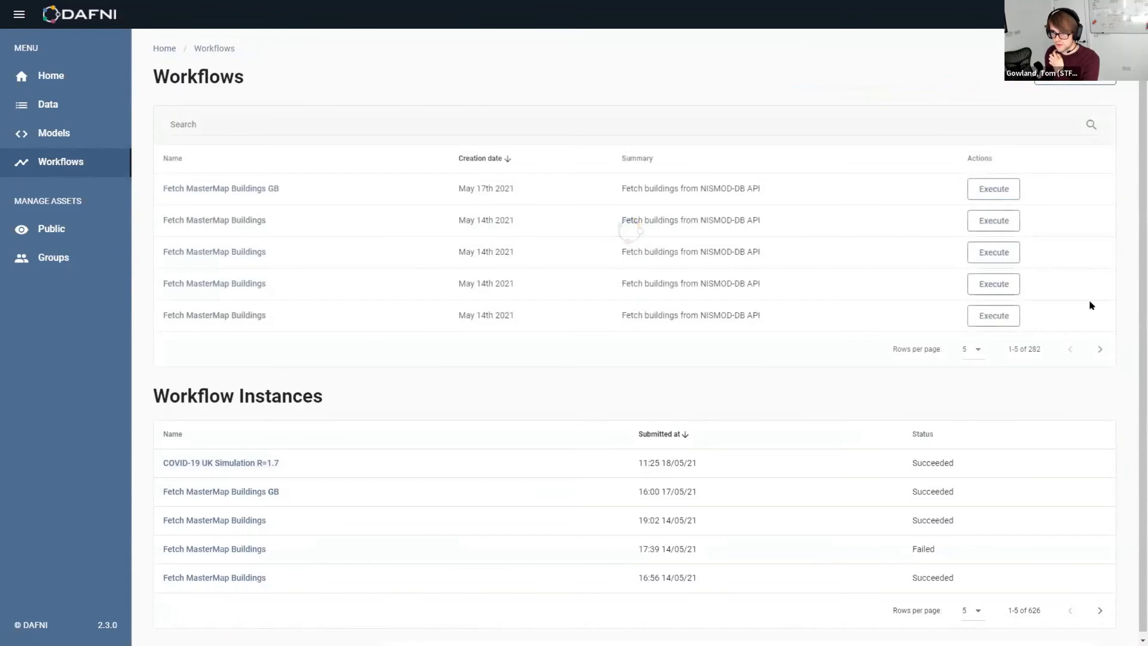
{"action": "left_click", "coordinate": [1099, 349]}
{"action": "left_click", "coordinate": [1099, 349]}
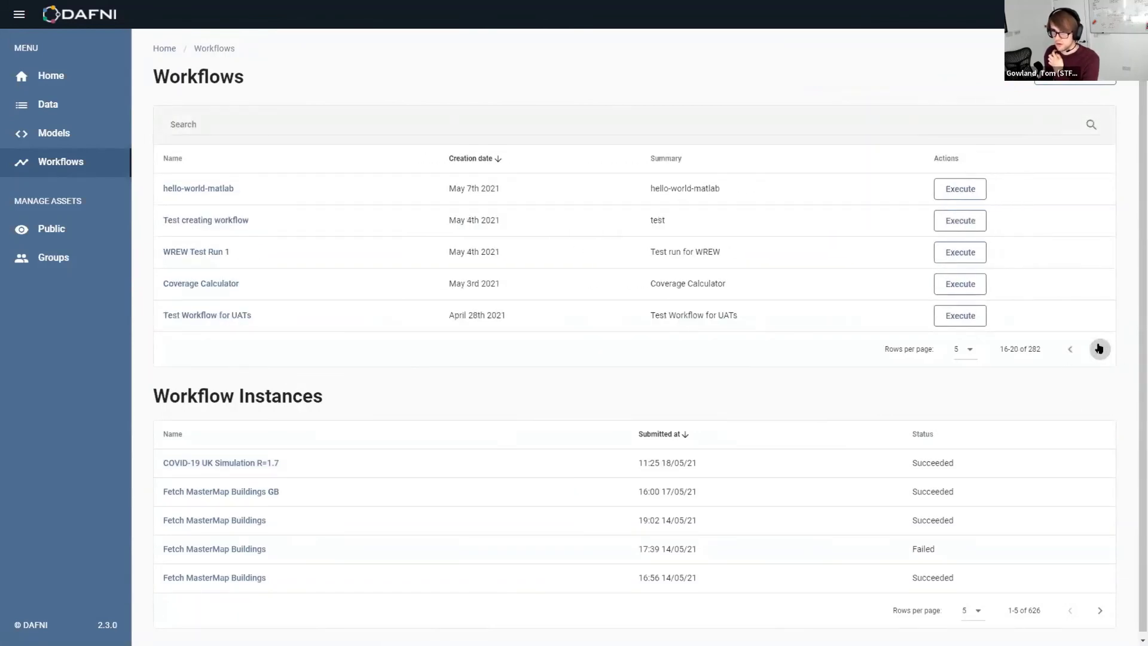
{"action": "left_click", "coordinate": [336, 124]}
{"action": "type", "text": "covid"}
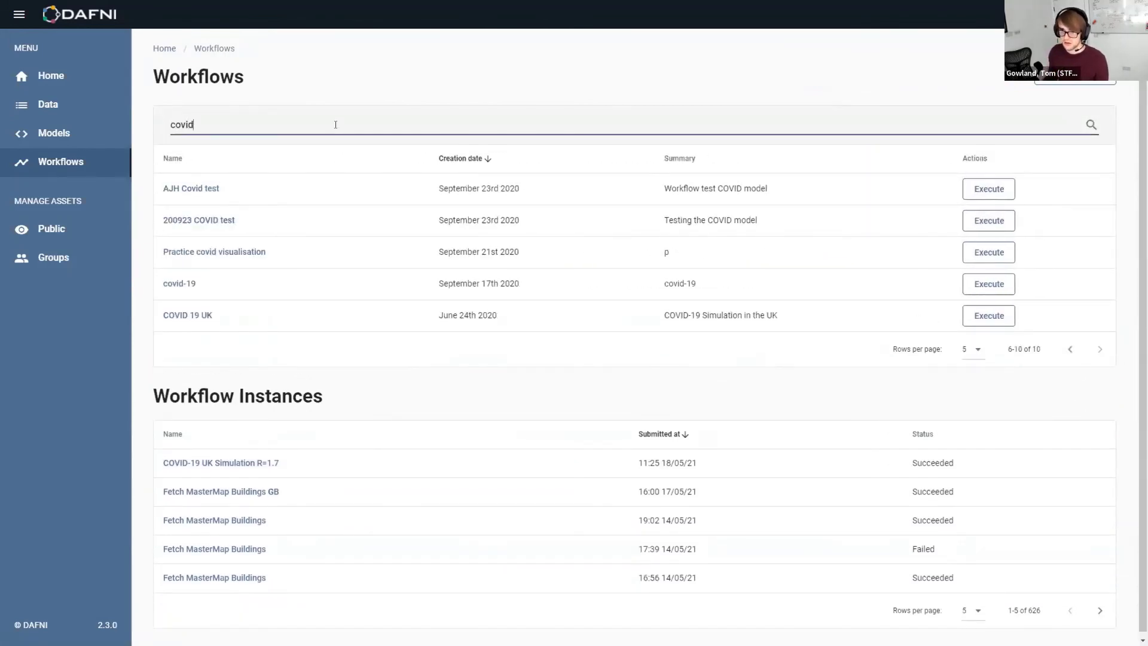
{"action": "left_click", "coordinate": [200, 313]}
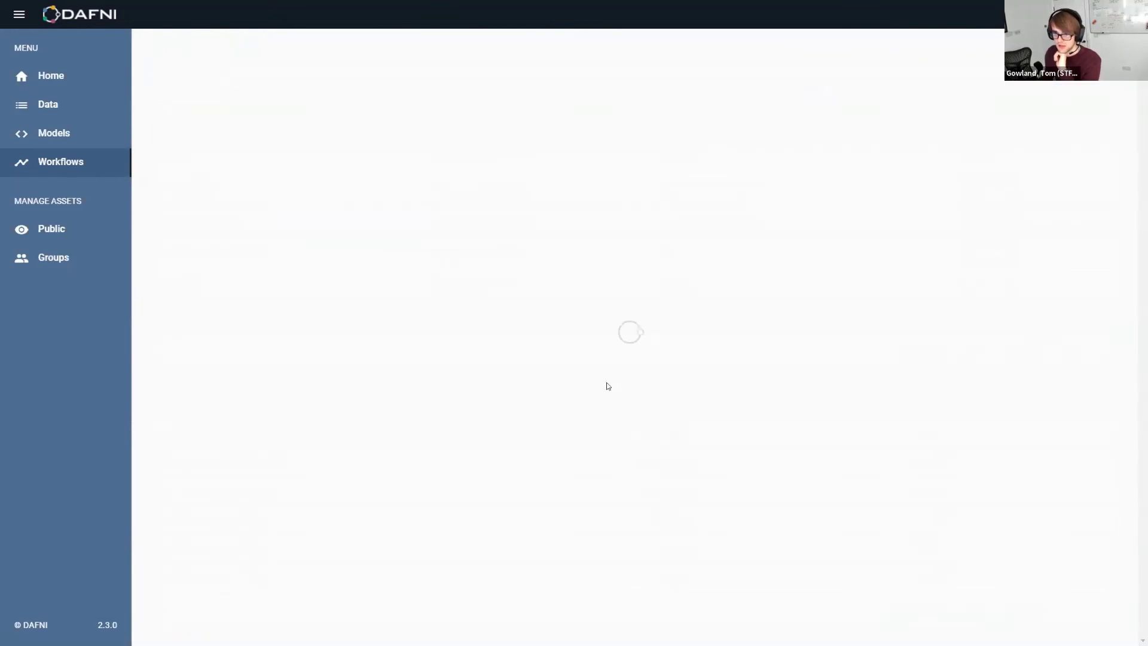
{"action": "left_click", "coordinate": [1085, 82]}
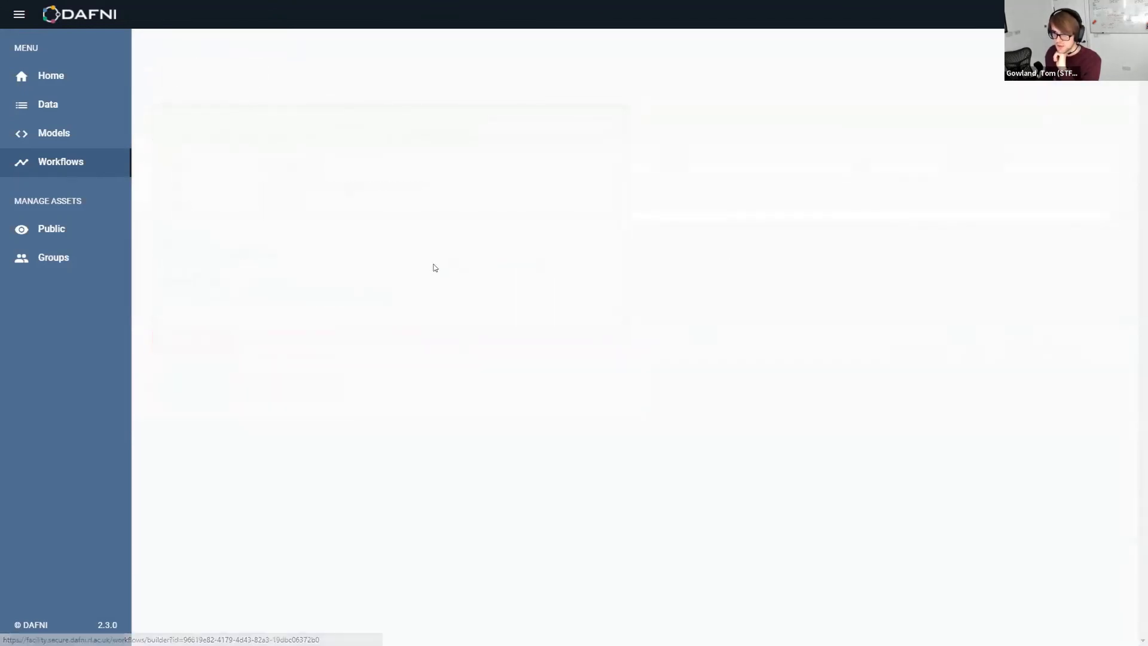
{"action": "left_click", "coordinate": [345, 182]}
{"action": "left_click", "coordinate": [477, 189]}
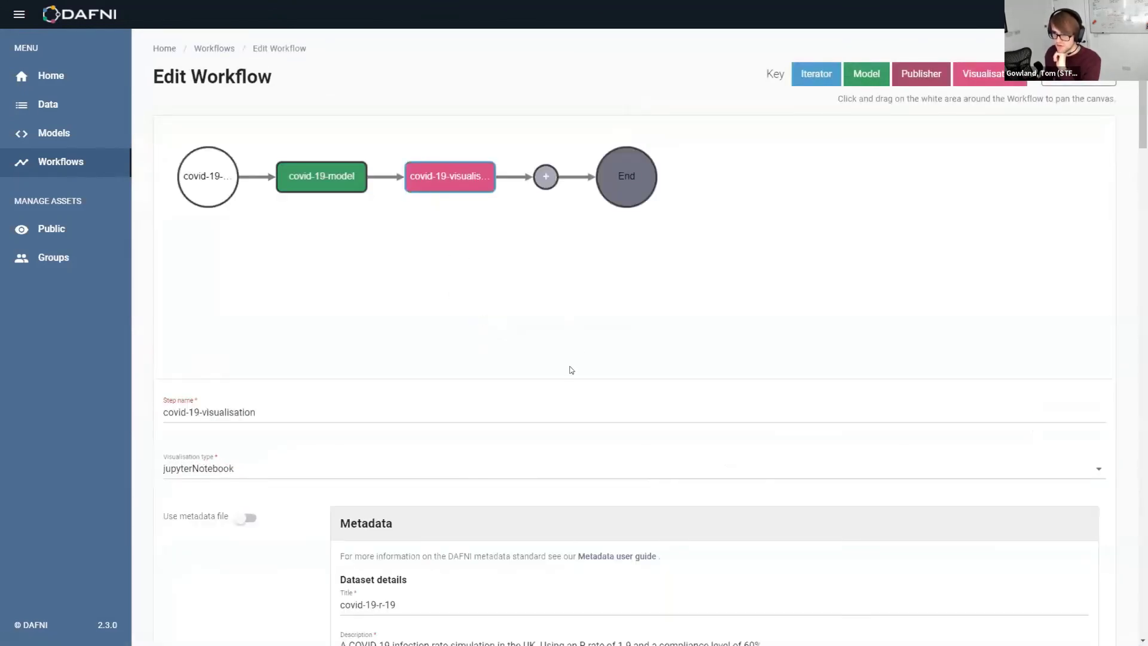
{"action": "left_click", "coordinate": [60, 161]}
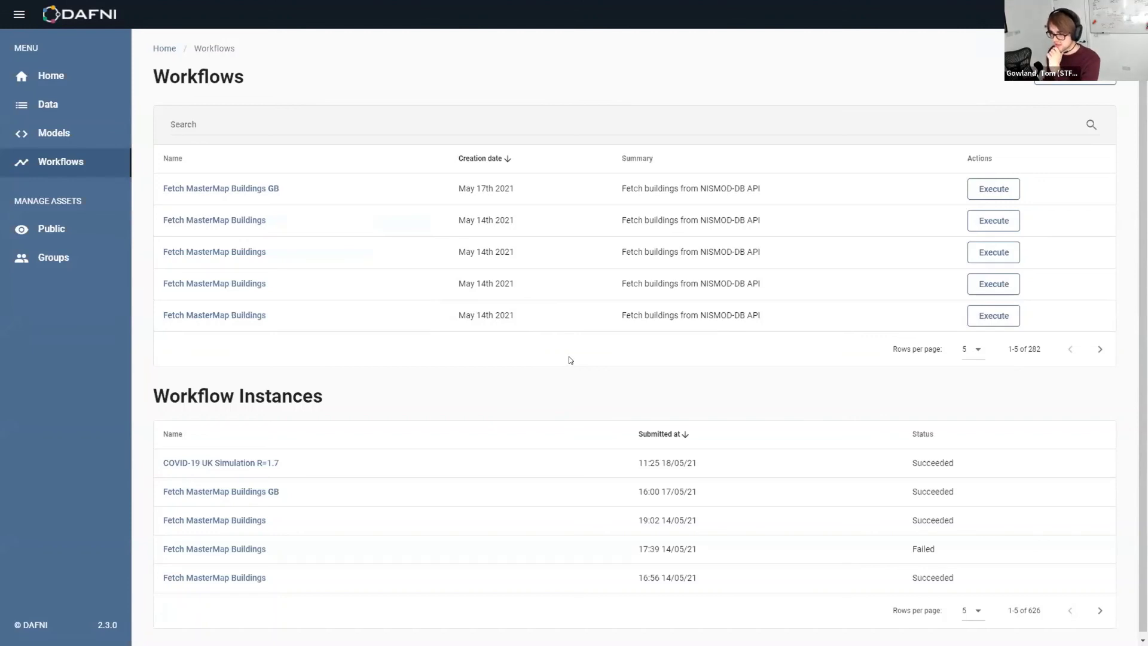
Open the COVID-19 UK Simulation R=1.7 run and select its completed covid-vis step
{"action": "left_click", "coordinate": [271, 463]}
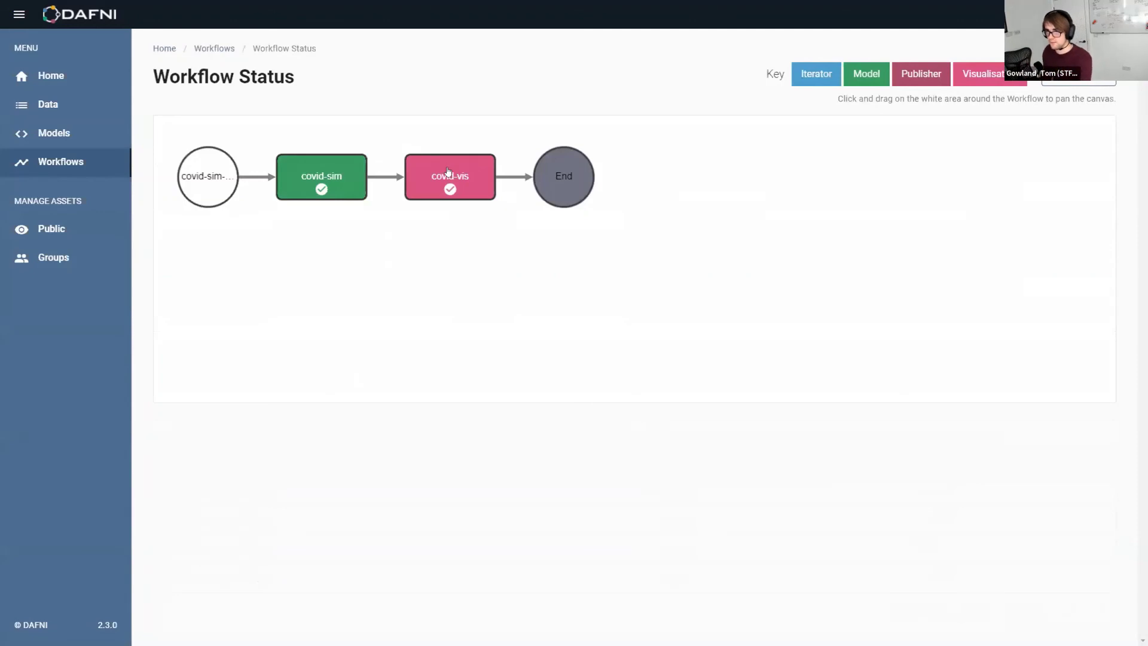
{"action": "left_click", "coordinate": [453, 166]}
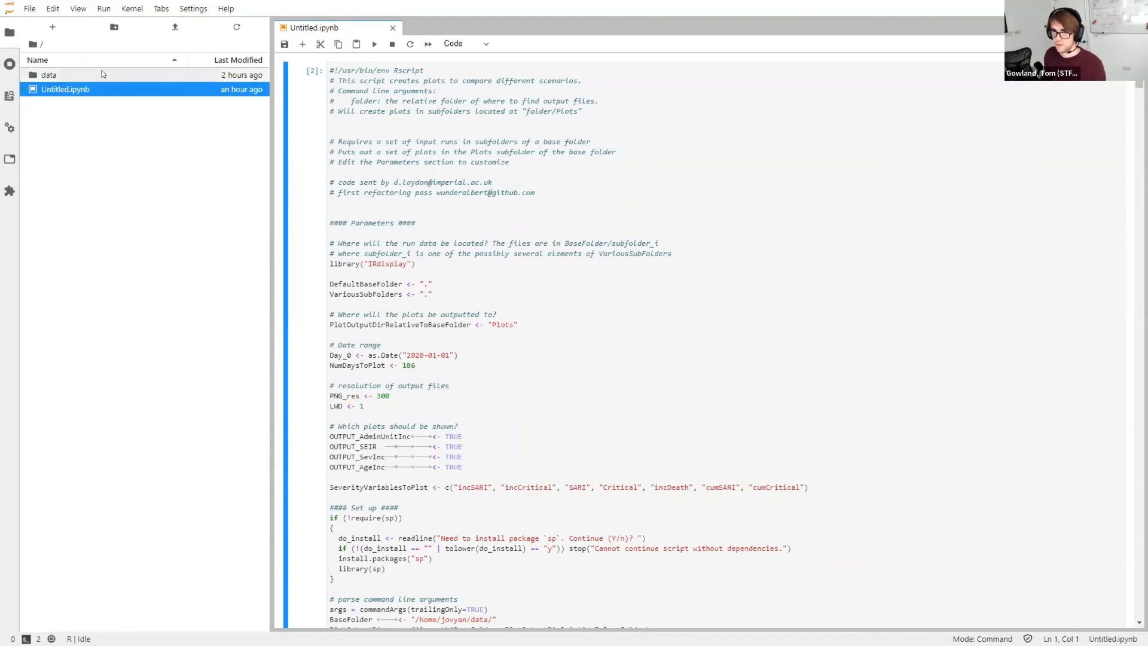
Open the data folder, inspect the first United_Kingdom output file, then close it
{"action": "double_click", "coordinate": [60, 74]}
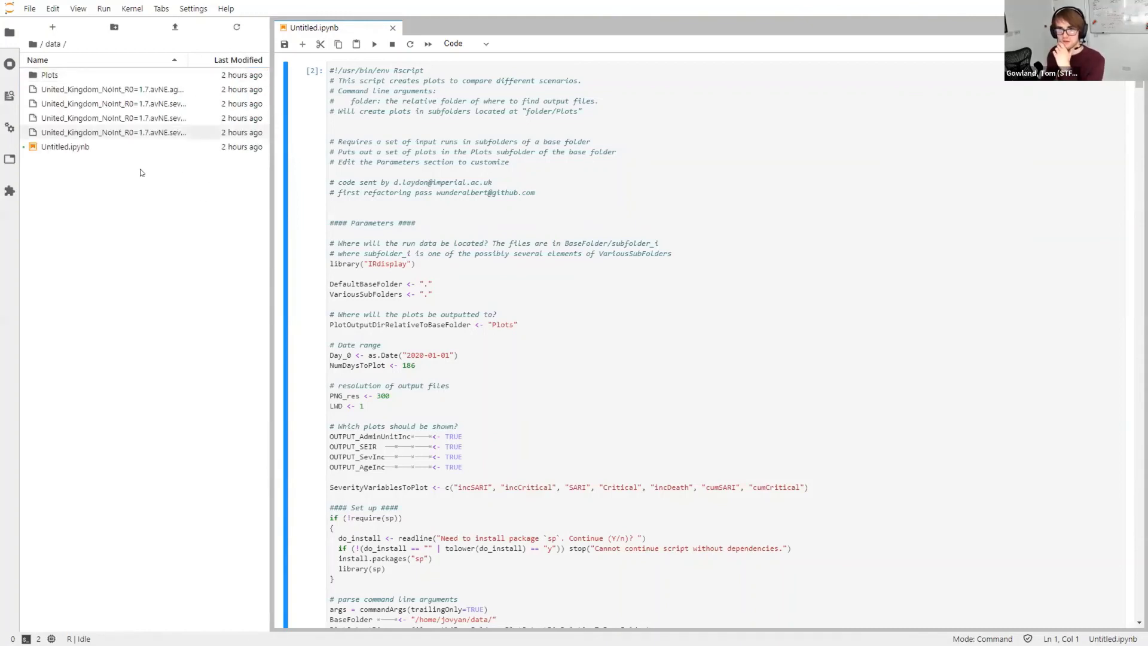
{"action": "double_click", "coordinate": [108, 89]}
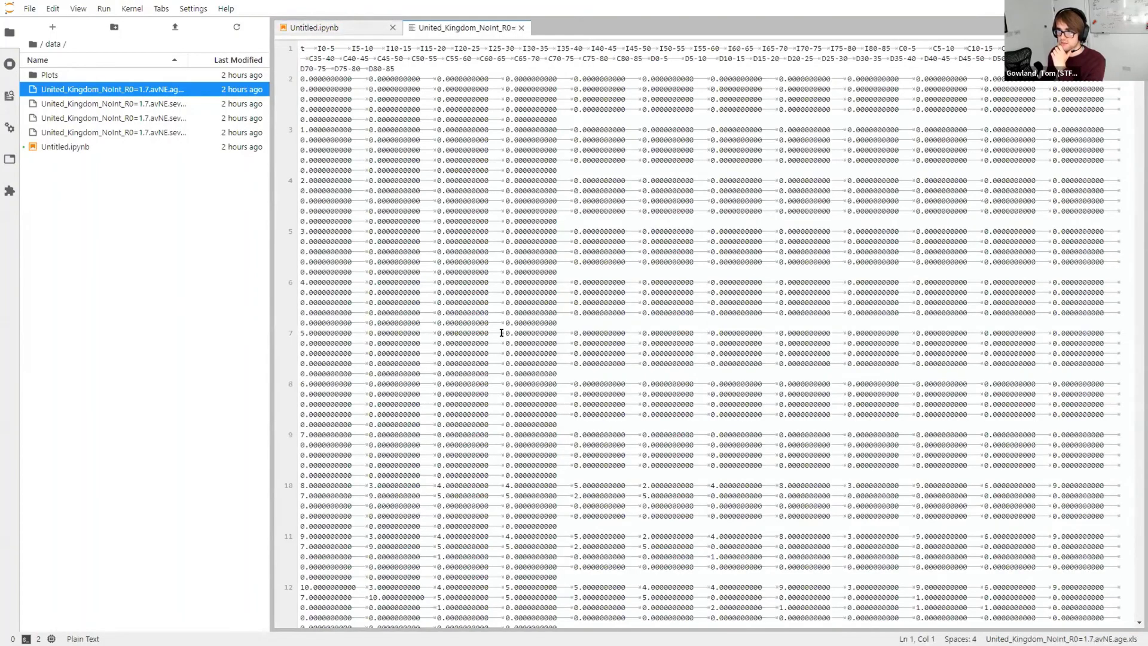
{"action": "scroll", "coordinate": [511, 353], "scroll_direction": "down", "scroll_amount": 20}
{"action": "scroll", "coordinate": [511, 353], "scroll_direction": "down", "scroll_amount": 20}
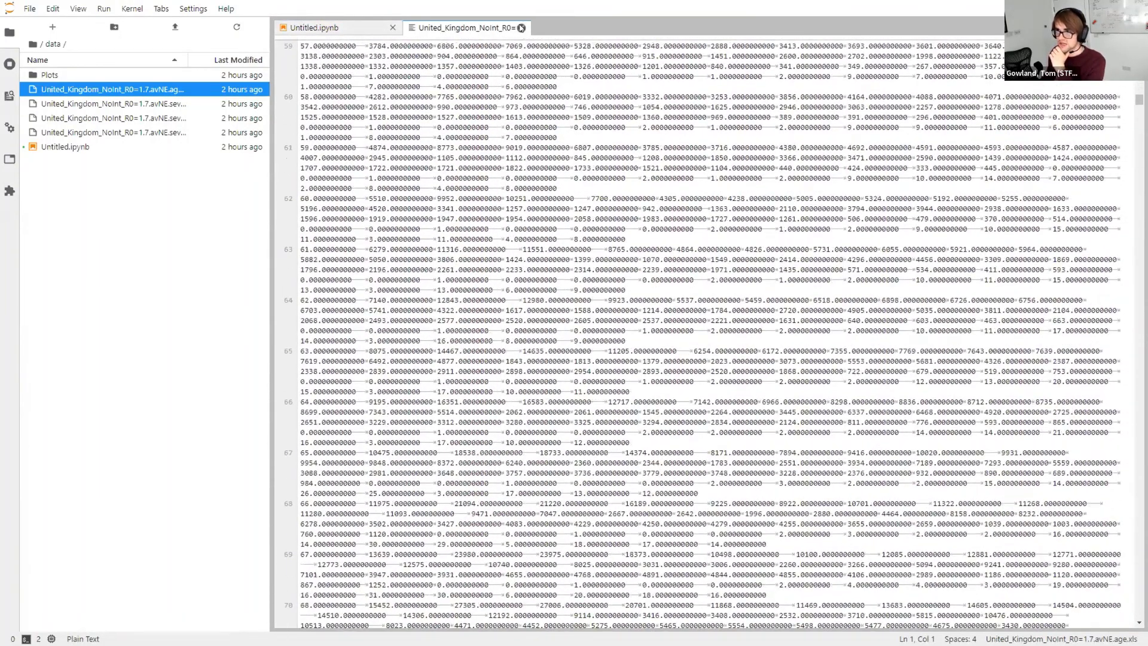
{"action": "left_click", "coordinate": [521, 27]}
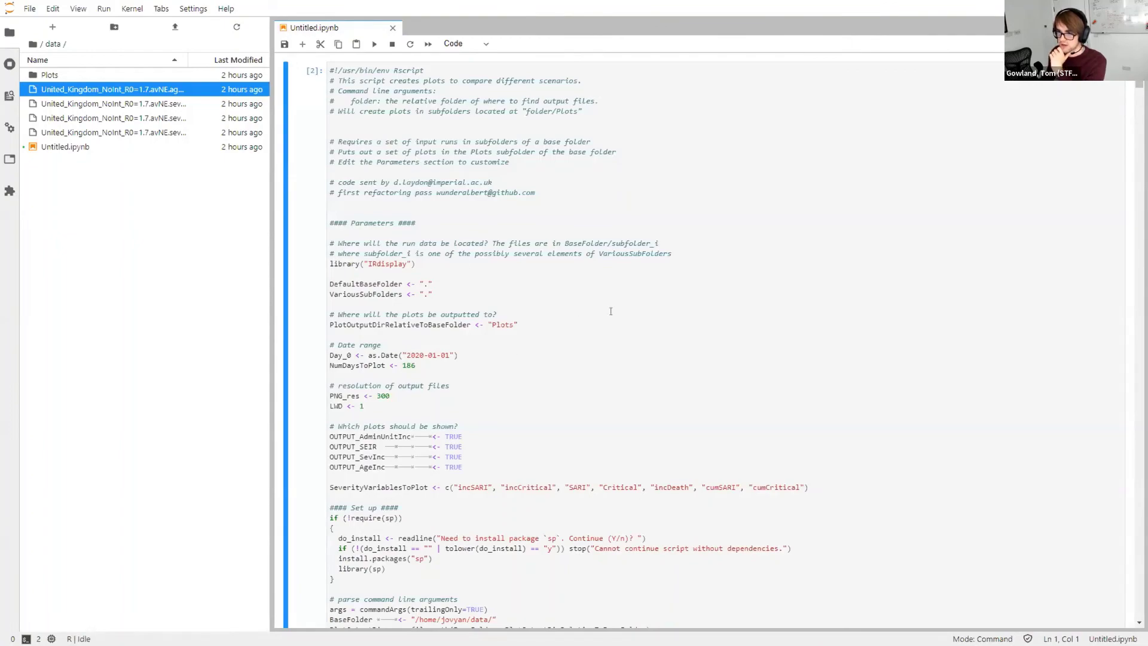
{"action": "scroll", "coordinate": [606, 339], "scroll_direction": "down", "scroll_amount": 20}
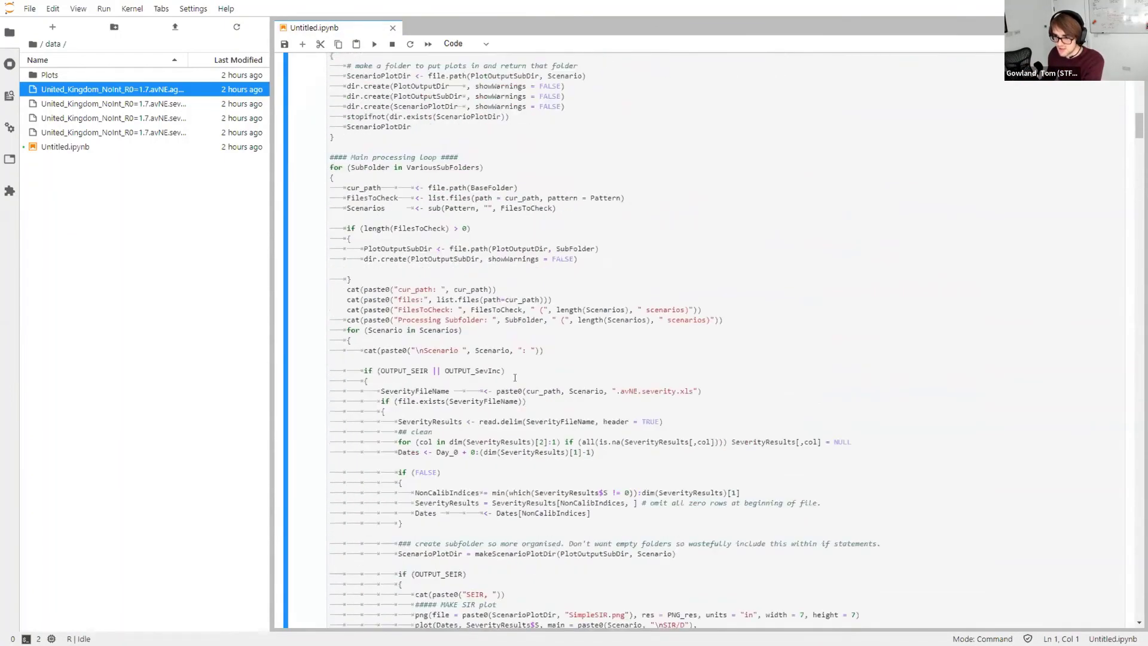
{"action": "scroll", "coordinate": [514, 493], "scroll_direction": "up", "scroll_amount": 20}
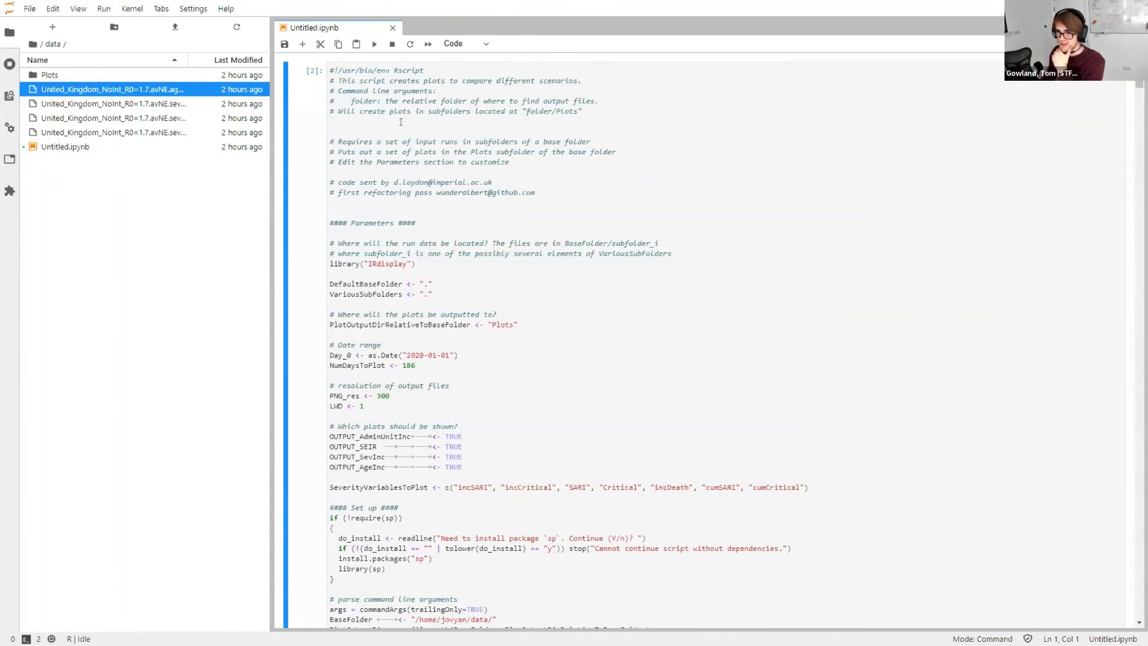
Run the R plotting cell and review the weekly cases, deaths-by-age and regional SARI plots
{"action": "left_click", "coordinate": [374, 43]}
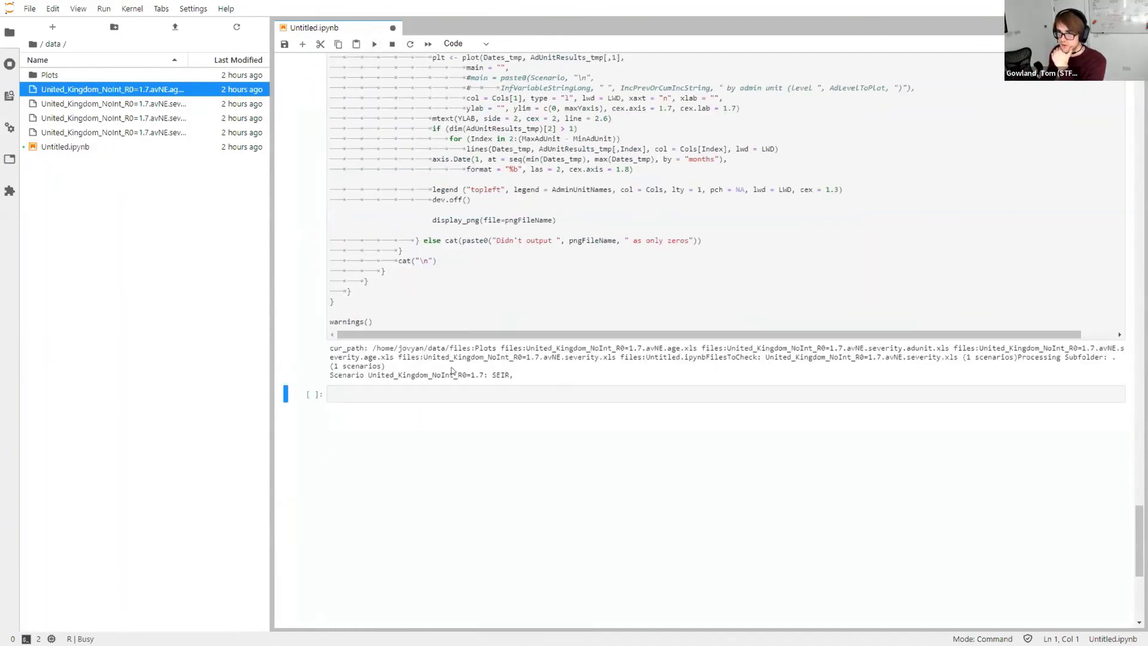
{"action": "scroll", "coordinate": [416, 349], "scroll_direction": "down", "scroll_amount": 5}
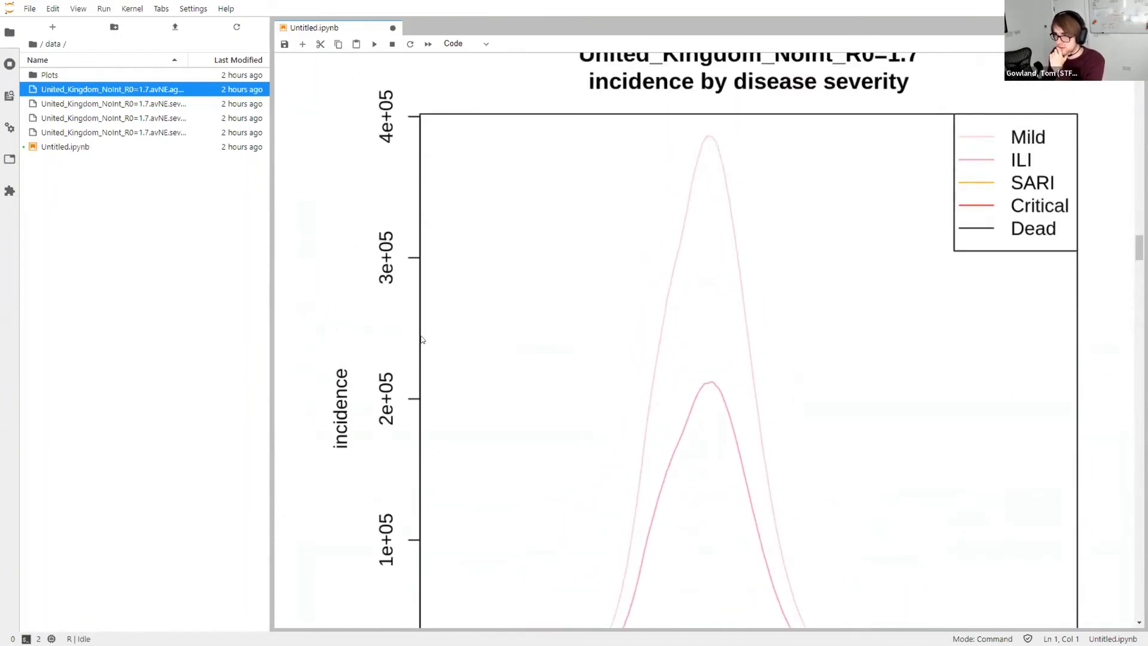
{"action": "scroll", "coordinate": [424, 334], "scroll_direction": "down", "scroll_amount": 5}
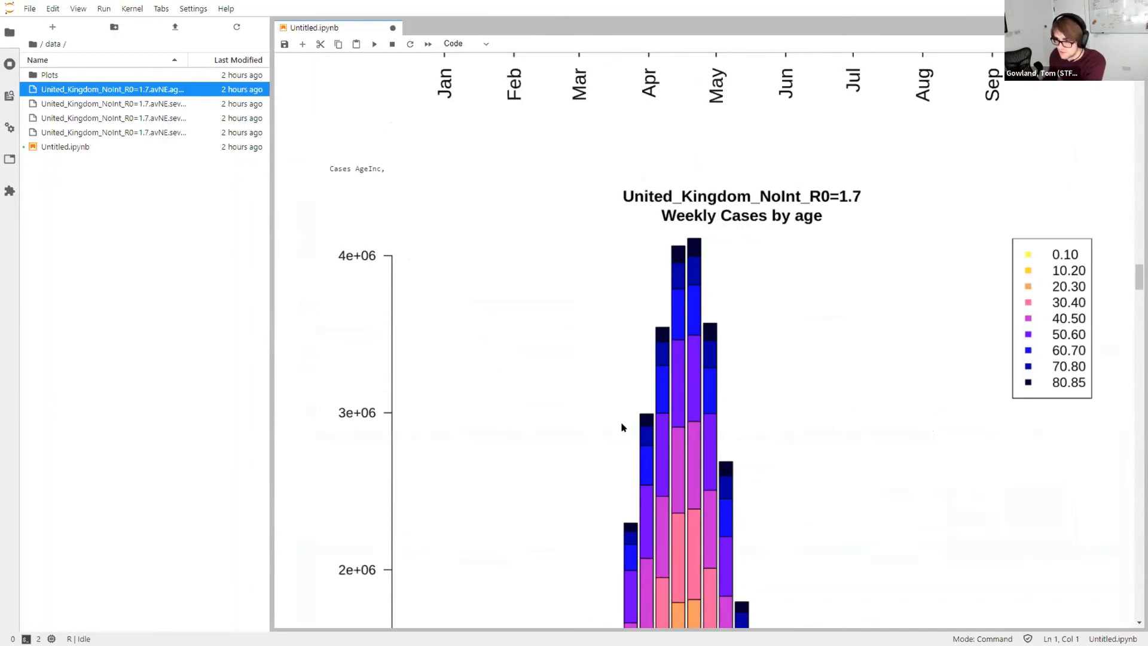
{"action": "scroll", "coordinate": [626, 411], "scroll_direction": "down", "scroll_amount": 7}
{"action": "scroll", "coordinate": [627, 411], "scroll_direction": "down", "scroll_amount": 10}
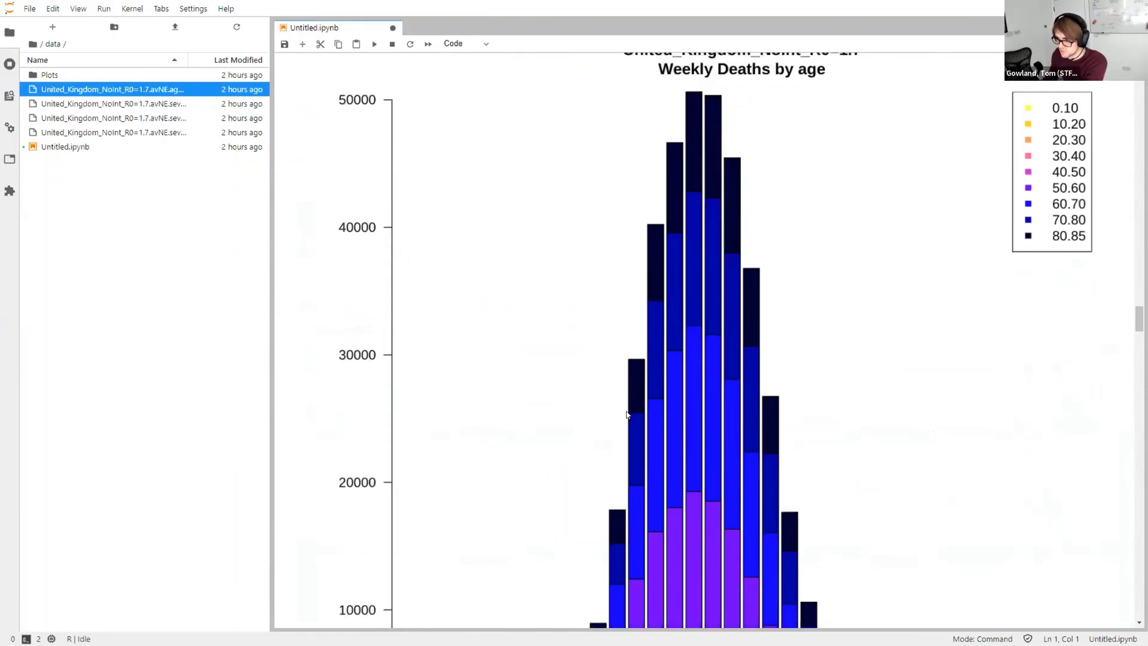
{"action": "scroll", "coordinate": [632, 420], "scroll_direction": "down", "scroll_amount": 8}
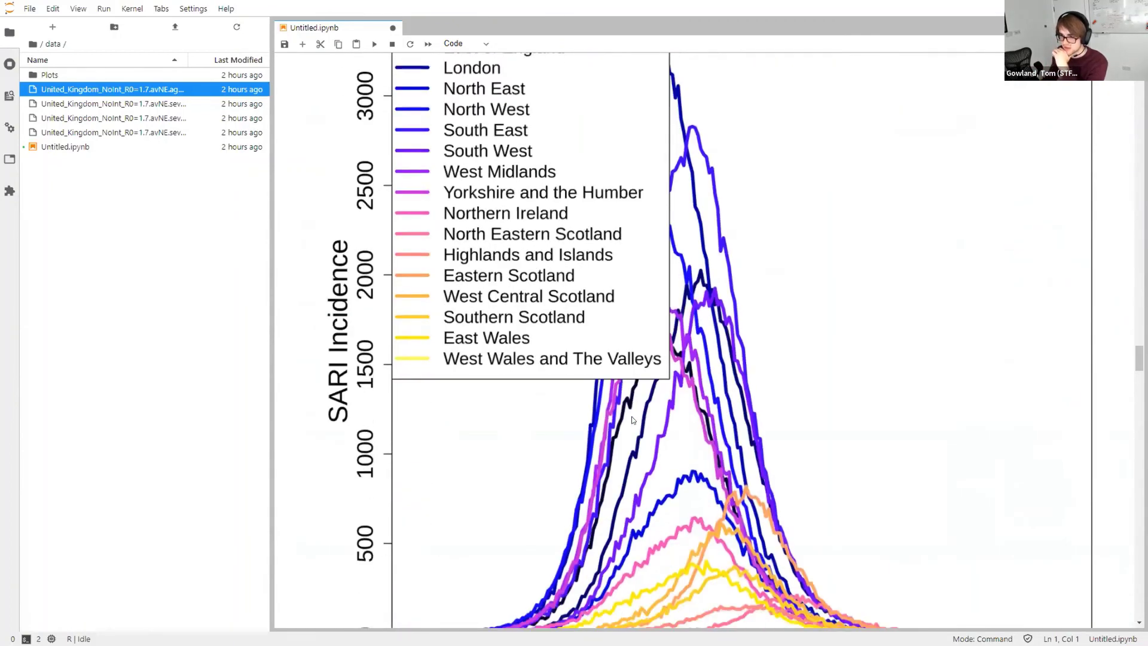
{"action": "scroll", "coordinate": [632, 419], "scroll_direction": "down", "scroll_amount": 8}
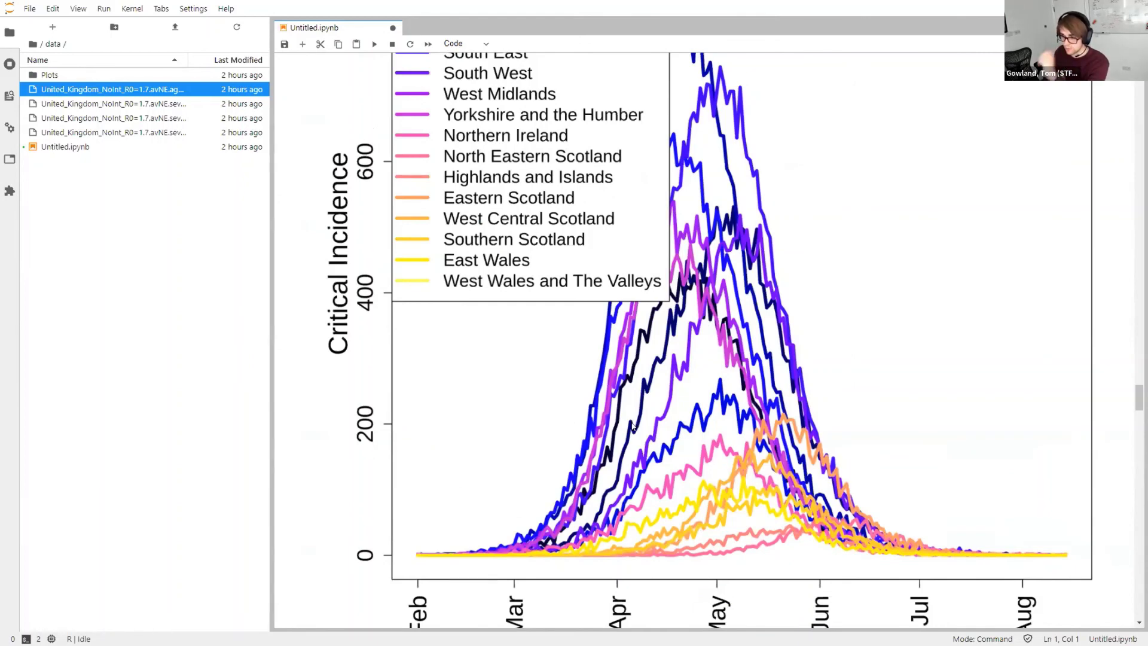
{"action": "scroll", "coordinate": [633, 414], "scroll_direction": "down", "scroll_amount": 5}
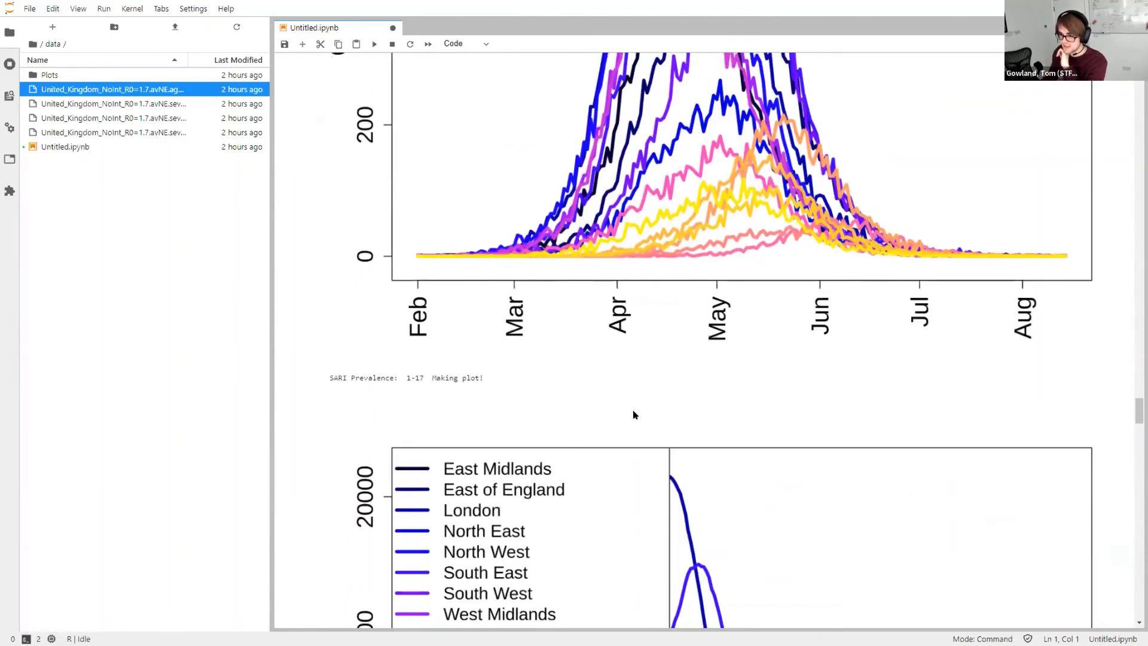